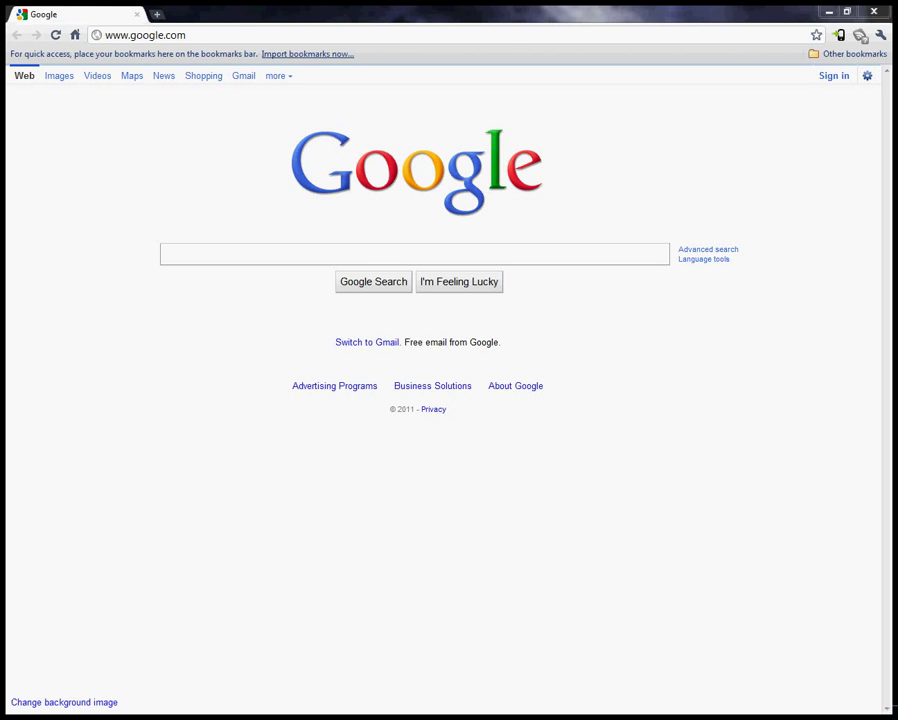
Search Google for "python" and open the official Python Programming Language website.
{"action": "left_click", "coordinate": [325, 252]}
{"action": "type", "text": "p"}
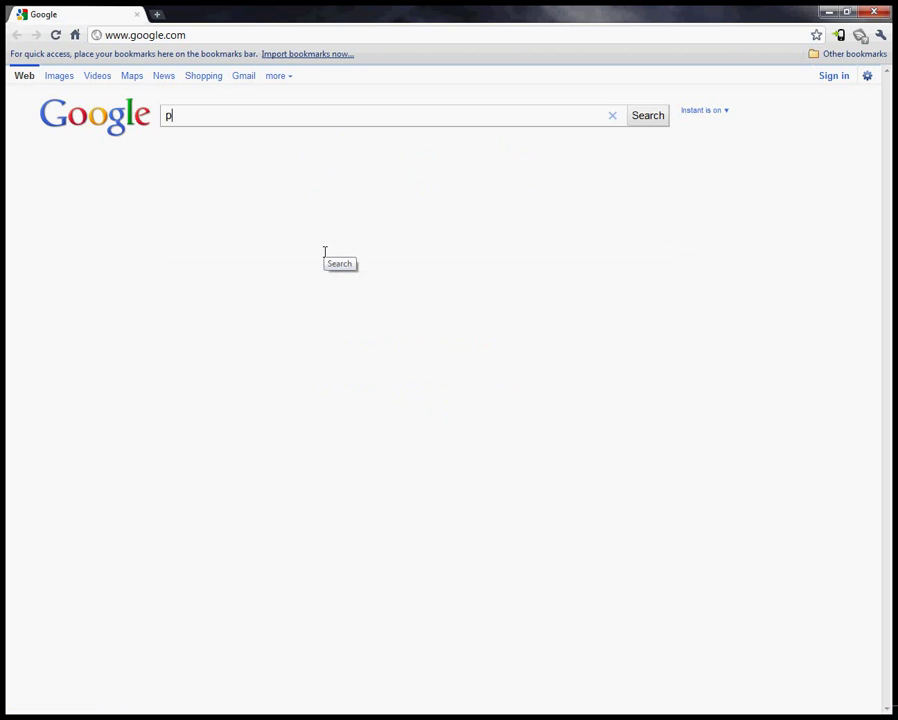
{"action": "type", "text": "ython"}
{"action": "key", "text": "Return"}
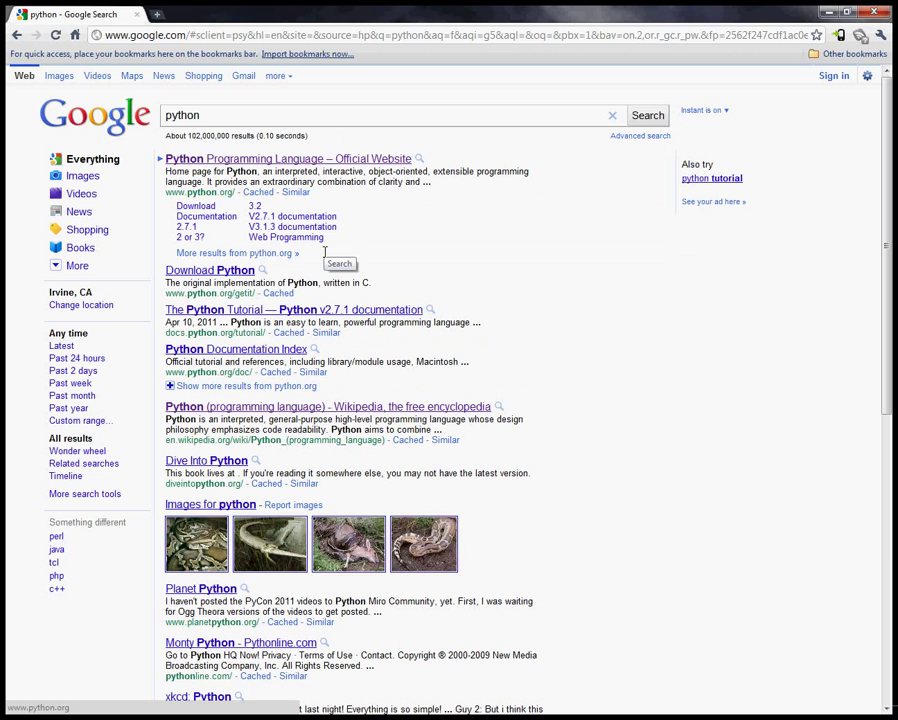
{"action": "left_click", "coordinate": [289, 162]}
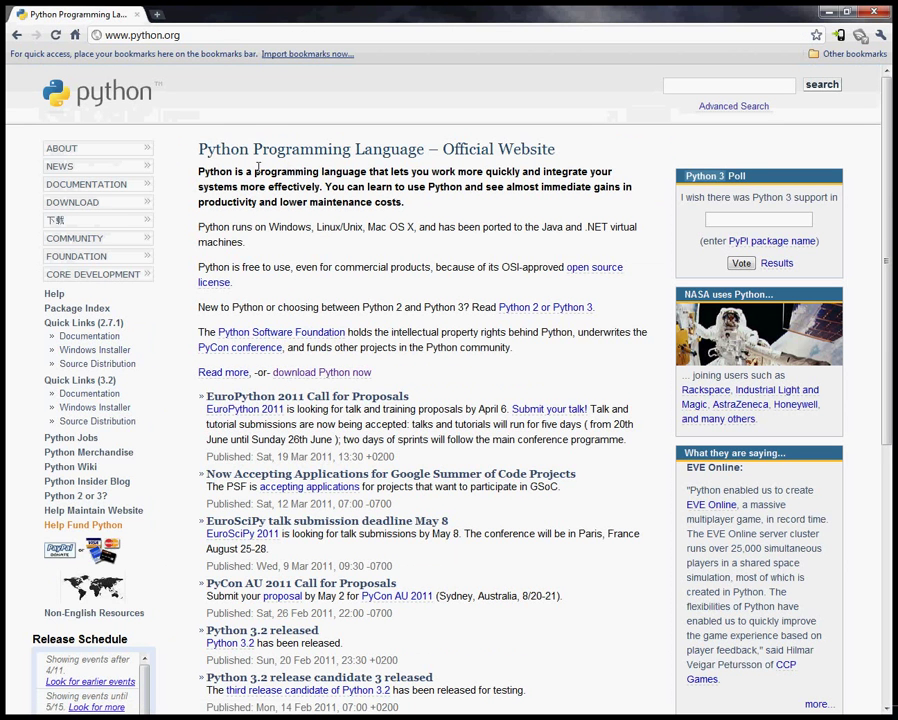
Go to the Python site's Download page and look over the available installers.
{"action": "left_click", "coordinate": [72, 202]}
{"action": "scroll", "coordinate": [661, 418], "scroll_direction": "down", "scroll_amount": 3}
{"action": "scroll", "coordinate": [661, 418], "scroll_direction": "up", "scroll_amount": 3}
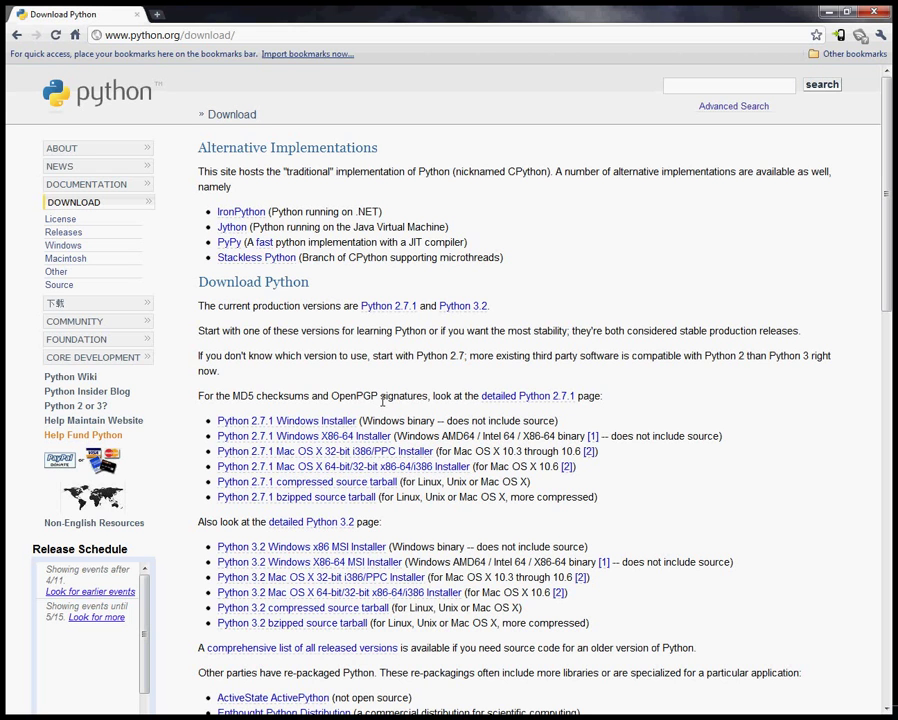
Go to java.com and open the free Java download page for Windows.
{"action": "left_click", "coordinate": [137, 37]}
{"action": "type", "text": "java"}
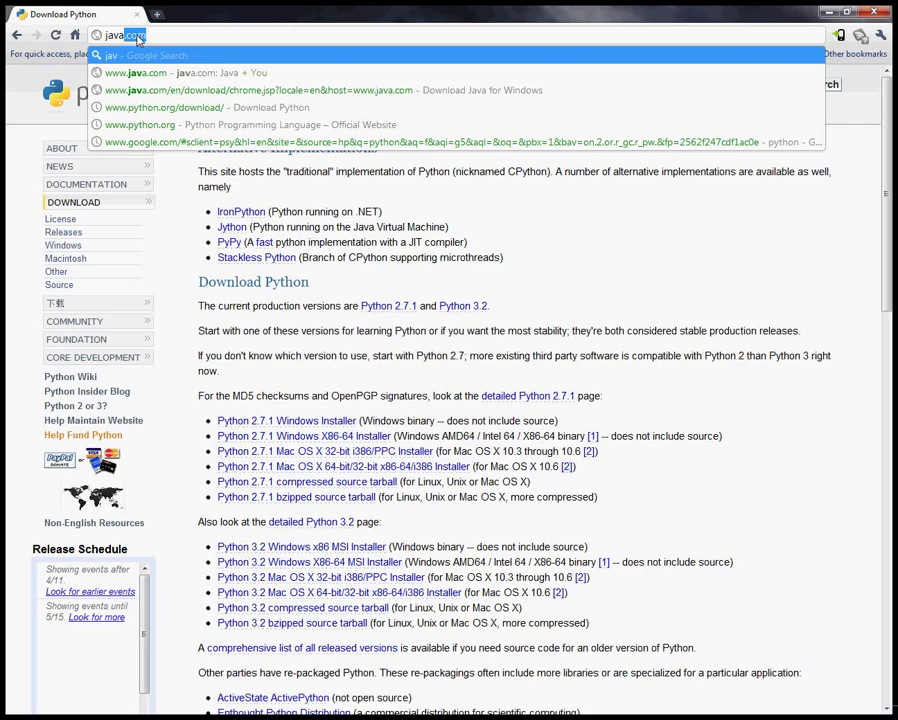
{"action": "key", "text": "Return"}
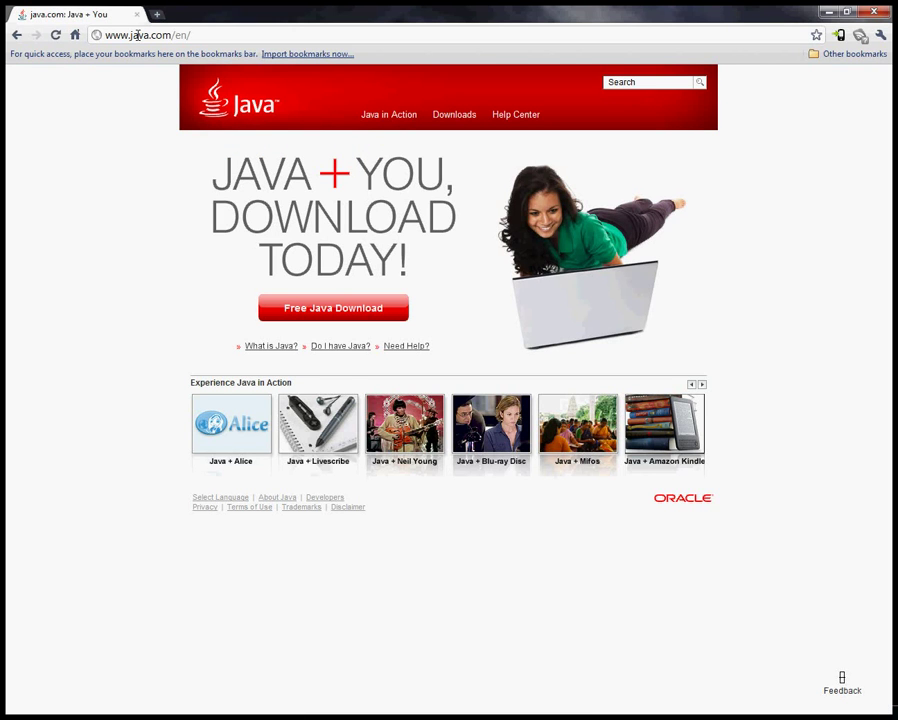
{"action": "left_click", "coordinate": [335, 307]}
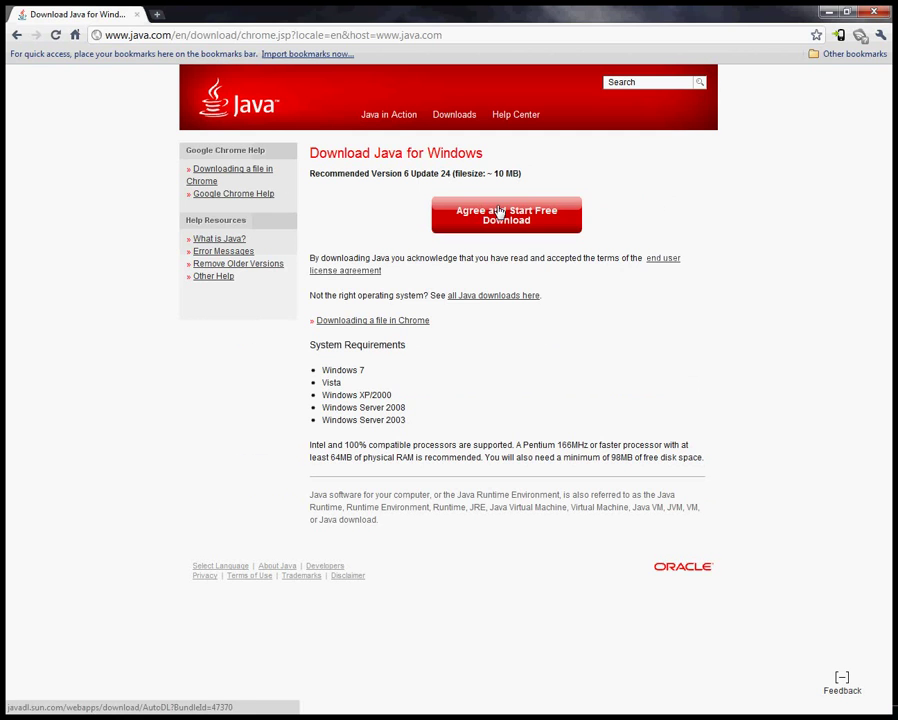
Return to Google, search for "eclipse" and open the Eclipse Foundation website.
{"action": "left_click", "coordinate": [256, 34]}
{"action": "type", "text": "g"}
{"action": "key", "text": "Return"}
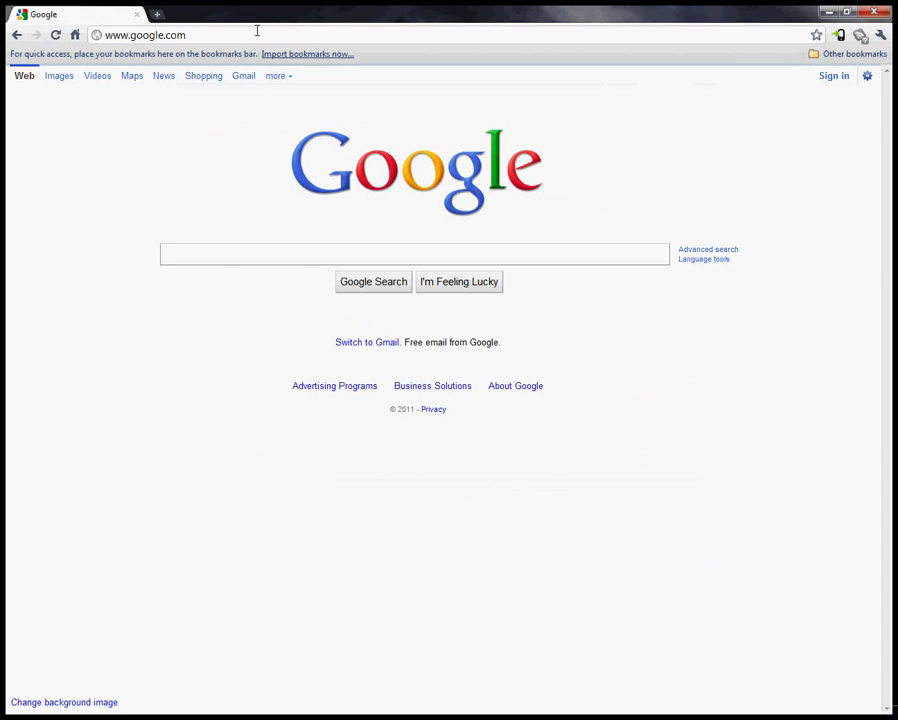
{"action": "type", "text": "eclip"}
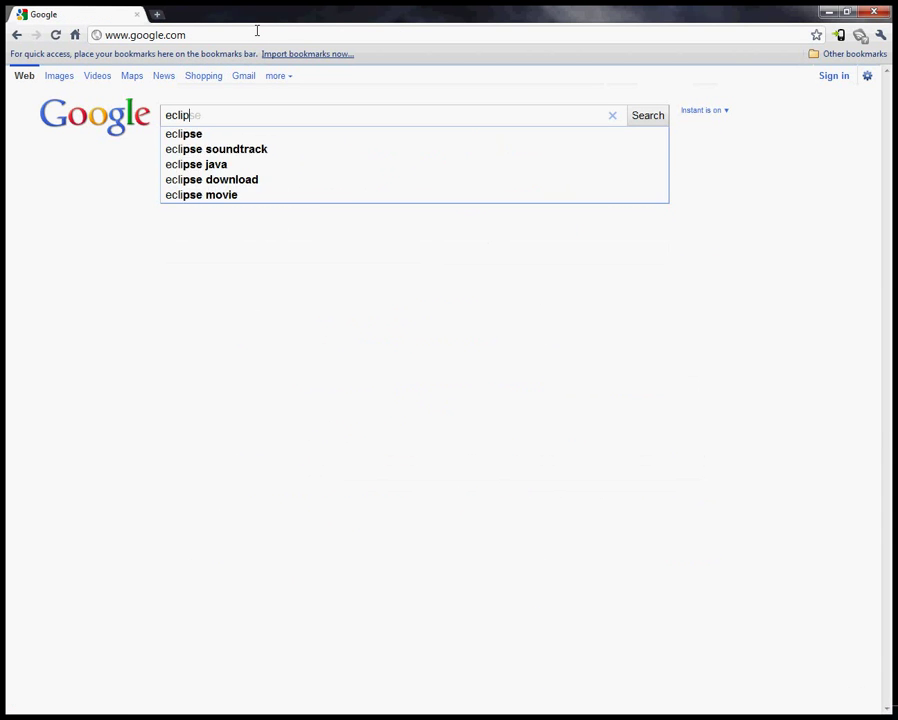
{"action": "type", "text": "se"}
{"action": "key", "text": "Return"}
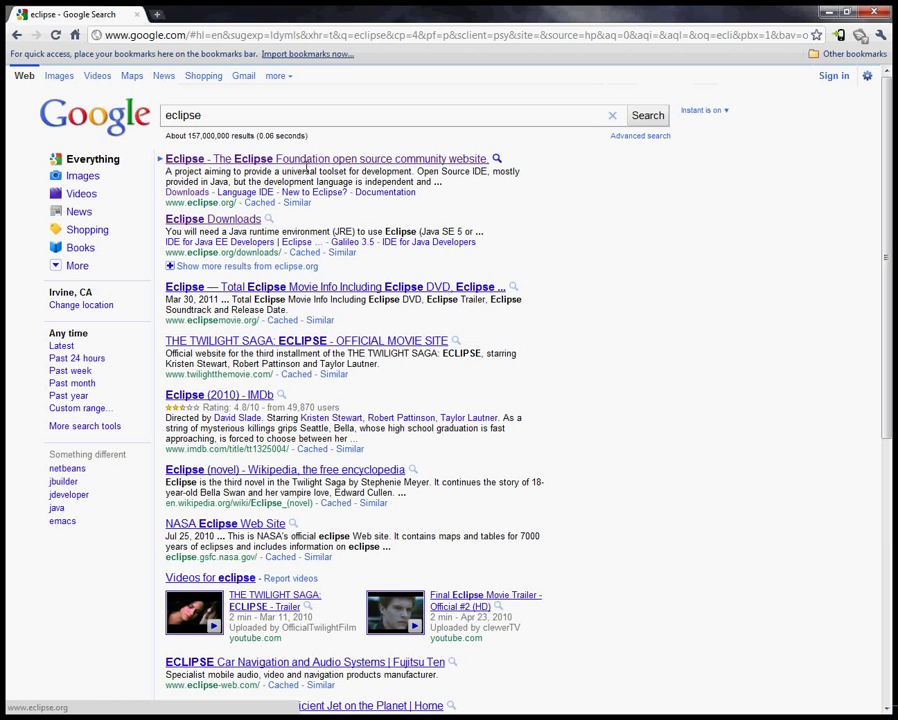
{"action": "left_click", "coordinate": [288, 160]}
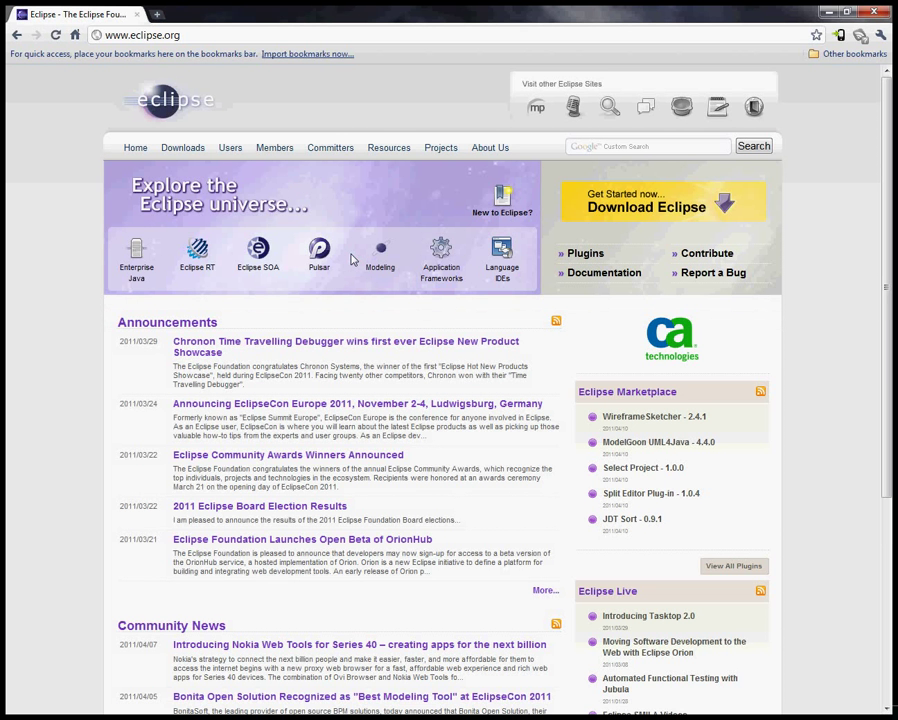
Skim the Eclipse home page and go to its Eclipse download page.
{"action": "scroll", "coordinate": [330, 320], "scroll_direction": "down", "scroll_amount": 3}
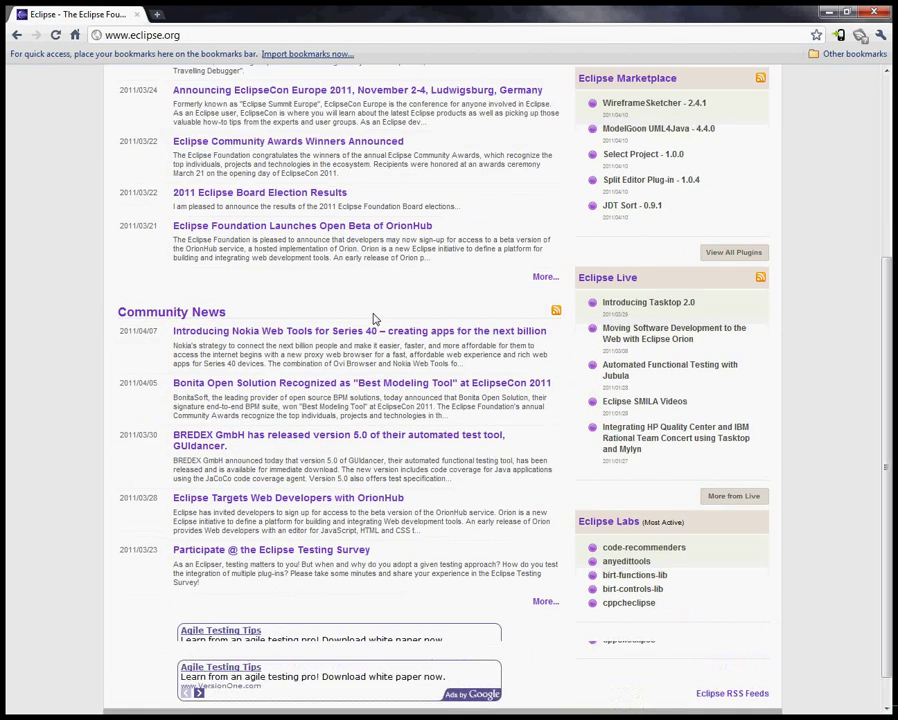
{"action": "scroll", "coordinate": [372, 316], "scroll_direction": "up", "scroll_amount": 3}
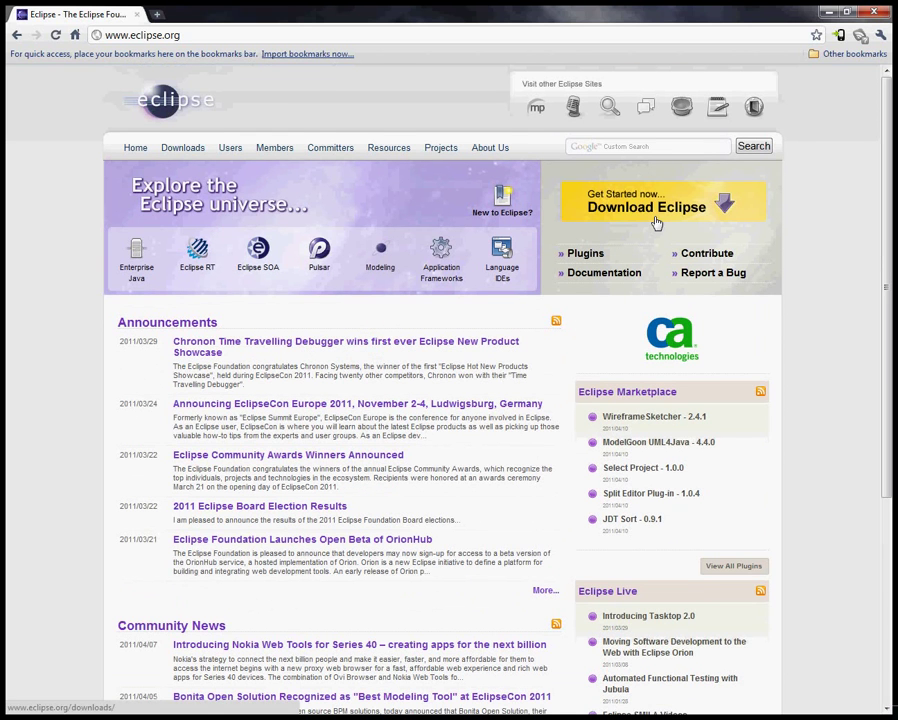
{"action": "left_click", "coordinate": [656, 222]}
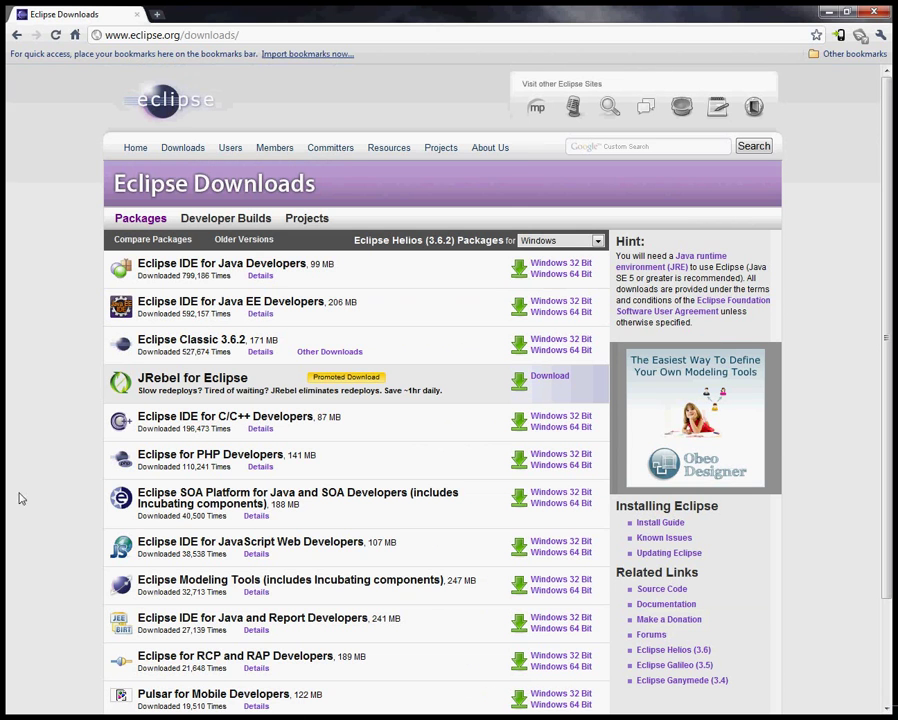
Look through the Eclipse package list, view the Eclipse Classic 3.6.2 details page and return to the list.
{"action": "scroll", "coordinate": [426, 386], "scroll_direction": "down", "scroll_amount": 3}
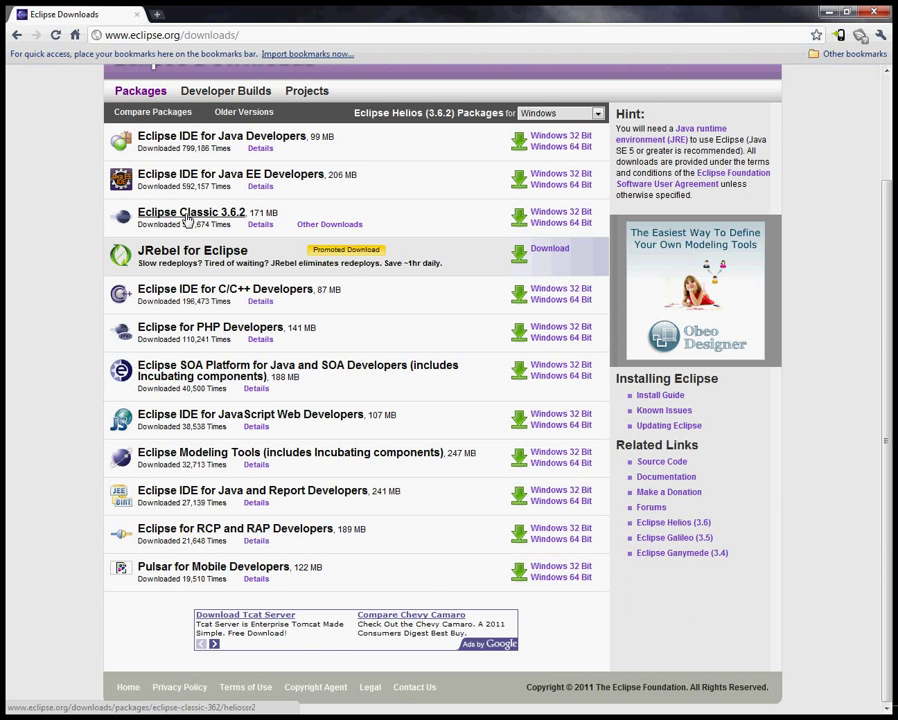
{"action": "scroll", "coordinate": [70, 347], "scroll_direction": "up", "scroll_amount": 3}
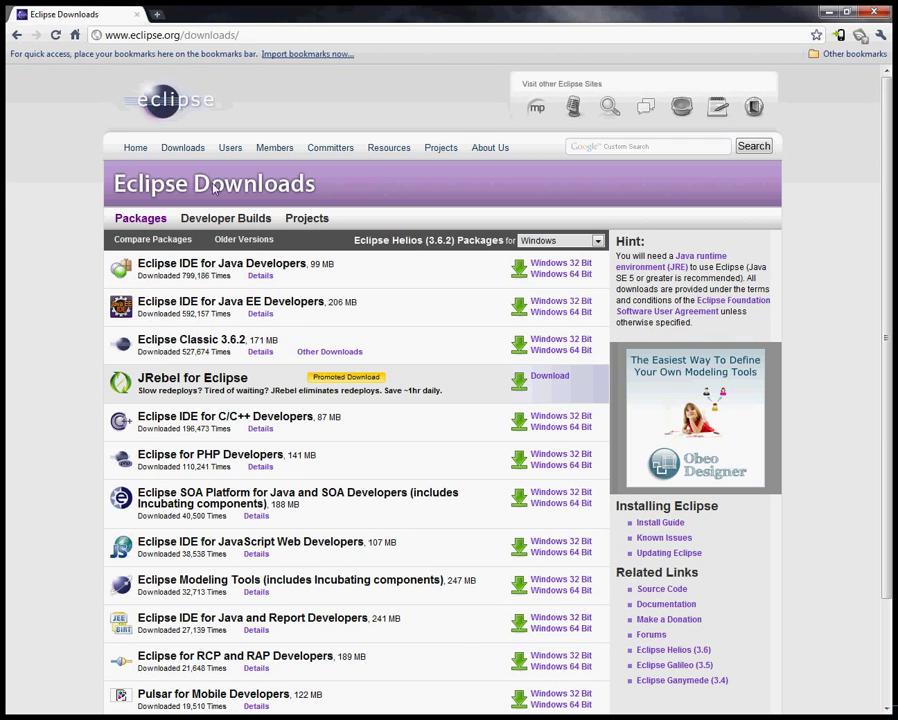
{"action": "scroll", "coordinate": [184, 482], "scroll_direction": "down", "scroll_amount": 3}
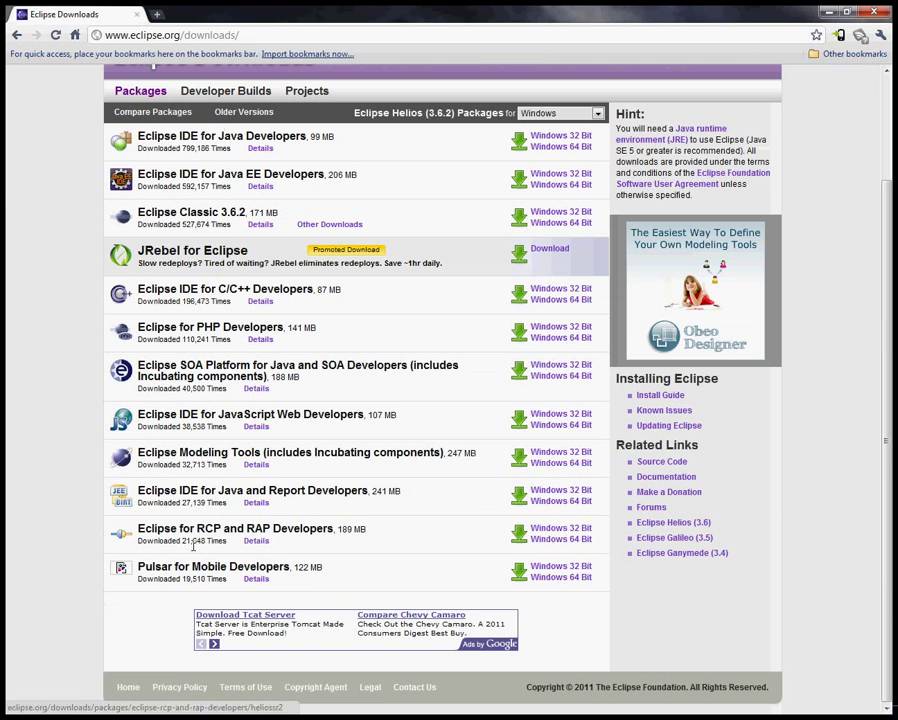
{"action": "left_click", "coordinate": [126, 218]}
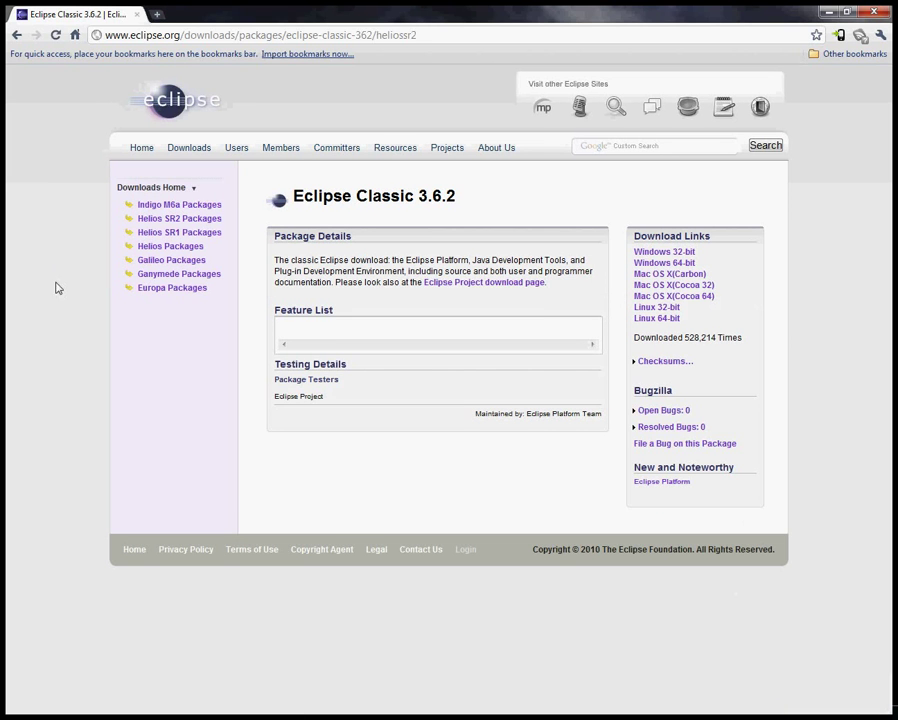
{"action": "right_click", "coordinate": [66, 330]}
{"action": "left_click", "coordinate": [76, 336]}
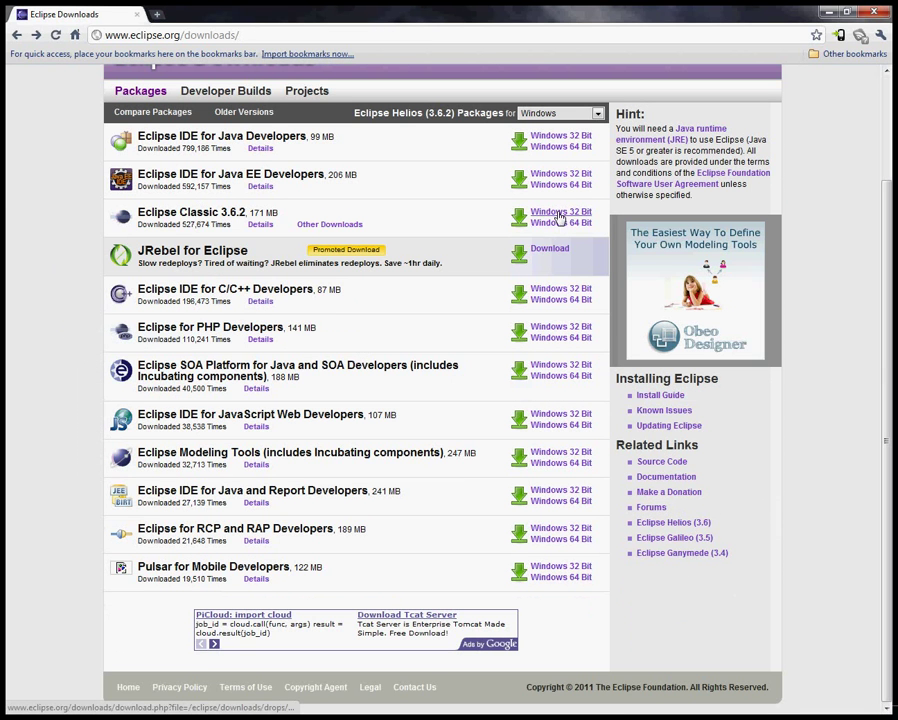
Show the Eclipse Helios packages for Linux and for Mac OS X (Cocoa).
{"action": "left_click", "coordinate": [565, 113]}
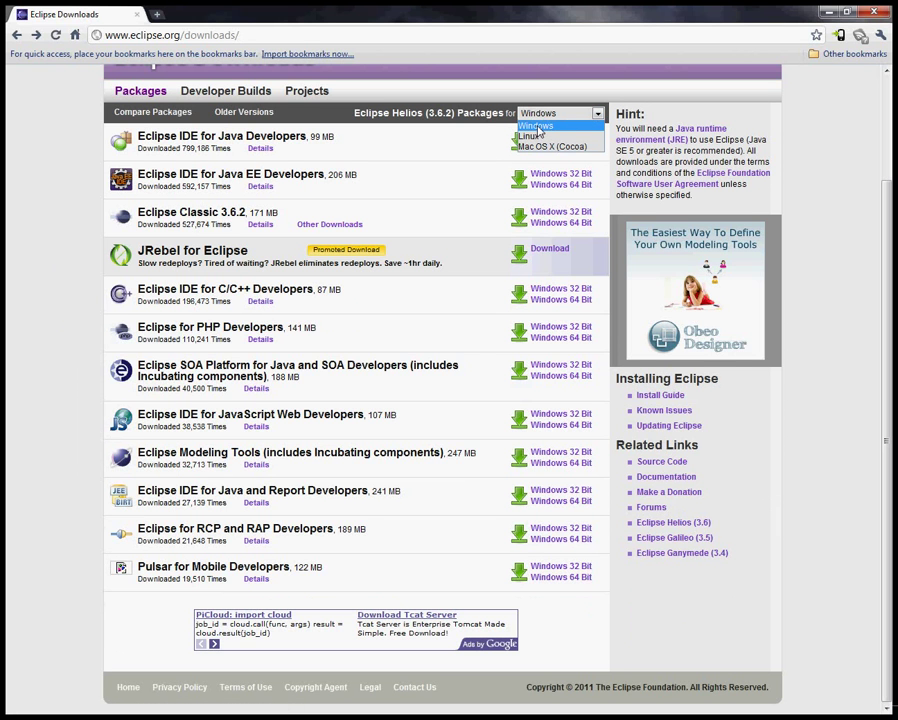
{"action": "left_click", "coordinate": [535, 136]}
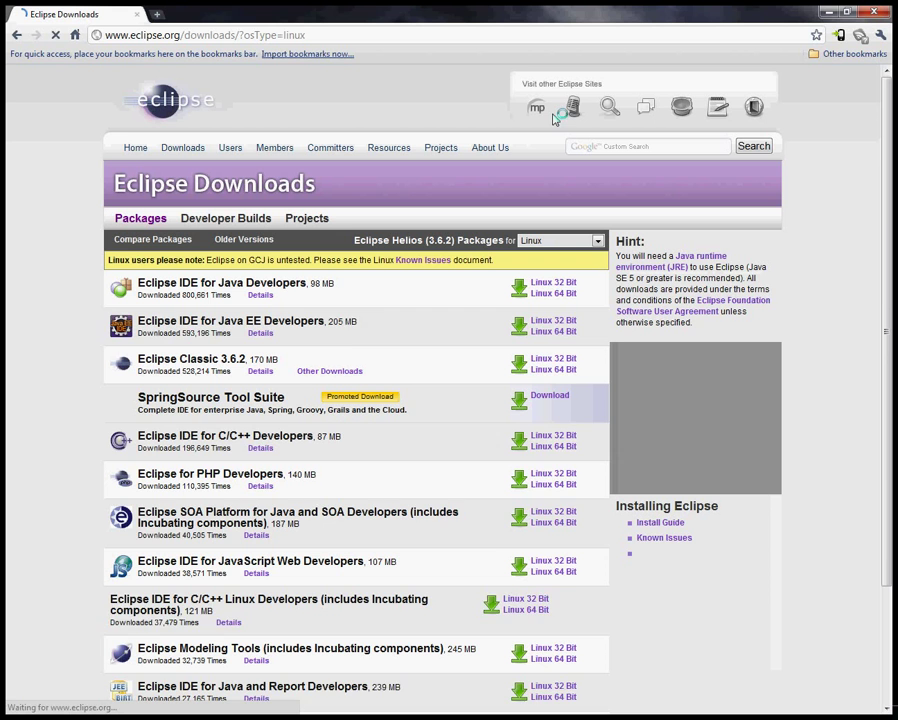
{"action": "left_click", "coordinate": [560, 241]}
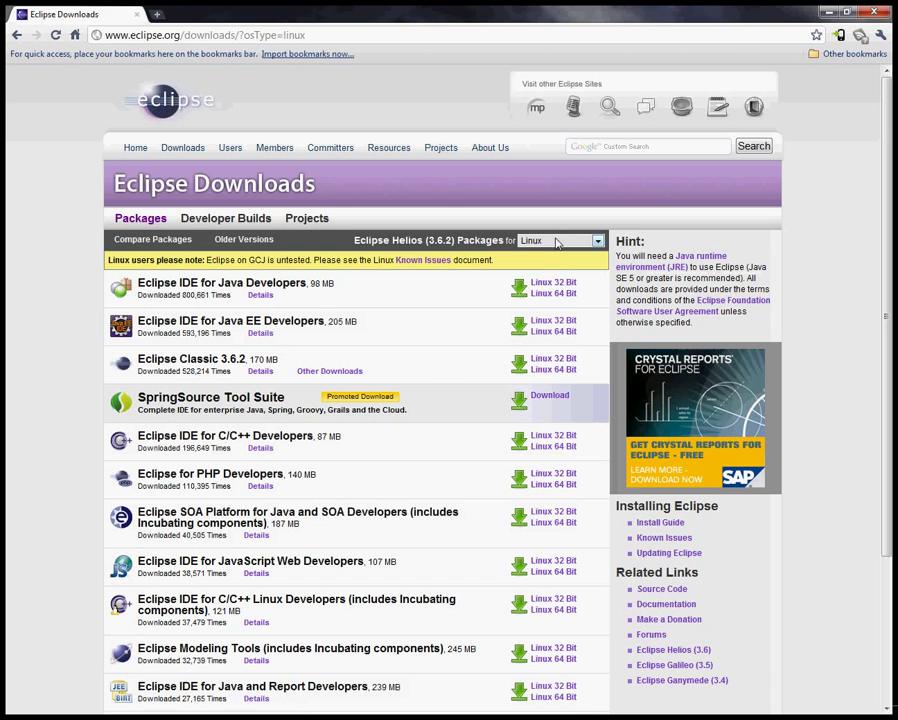
{"action": "left_click", "coordinate": [555, 274]}
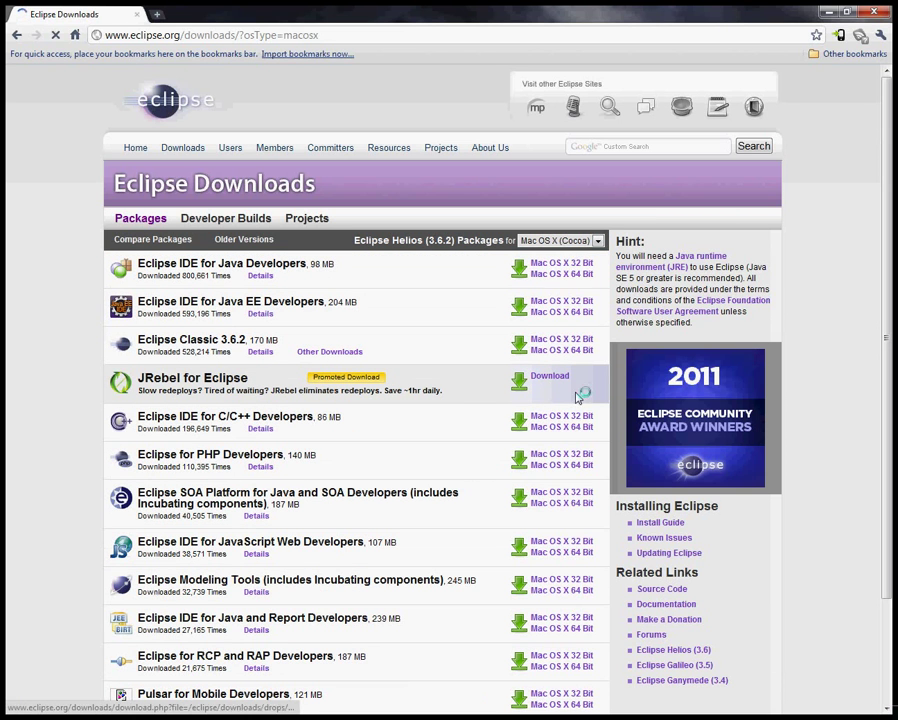
Set the package list to Windows and choose the Windows 32 Bit download of Eclipse Classic 3.6.2.
{"action": "left_click", "coordinate": [561, 244]}
{"action": "left_click", "coordinate": [560, 253]}
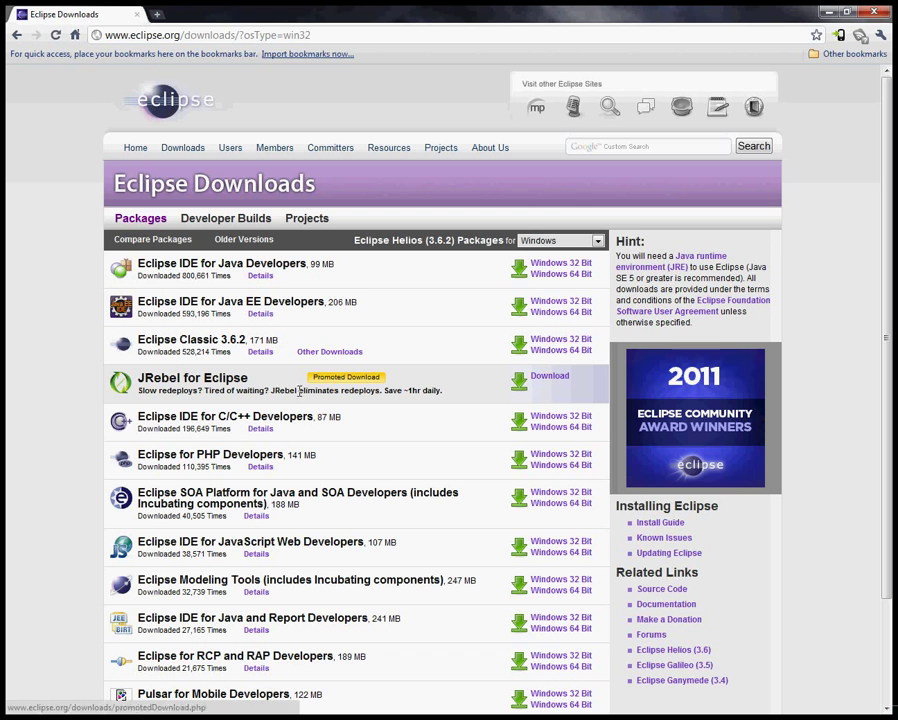
{"action": "left_click", "coordinate": [573, 341]}
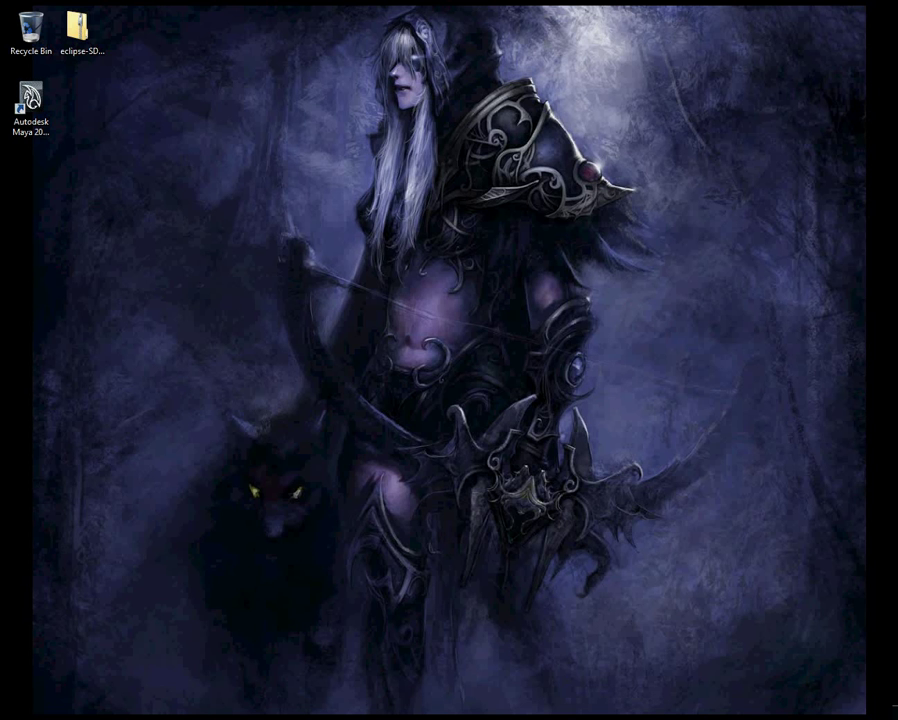
Open the eclipse-SDK-3.6.2-win32 archive on the desktop, inspect the contents of its eclipse folder and return to the archive's root.
{"action": "left_click", "coordinate": [78, 30]}
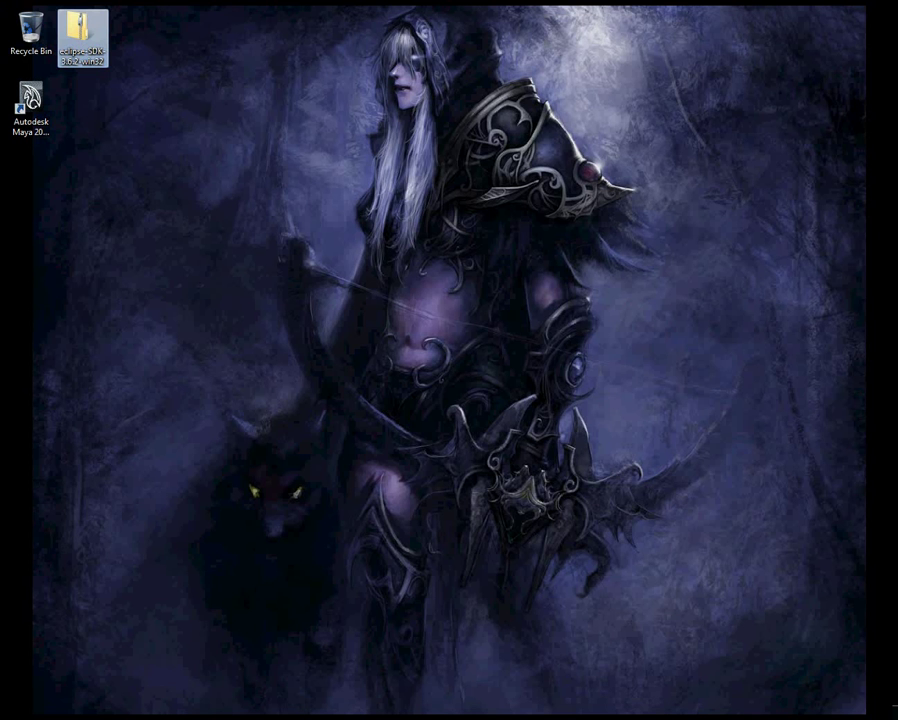
{"action": "left_click", "coordinate": [84, 35]}
{"action": "left_click", "coordinate": [82, 88]}
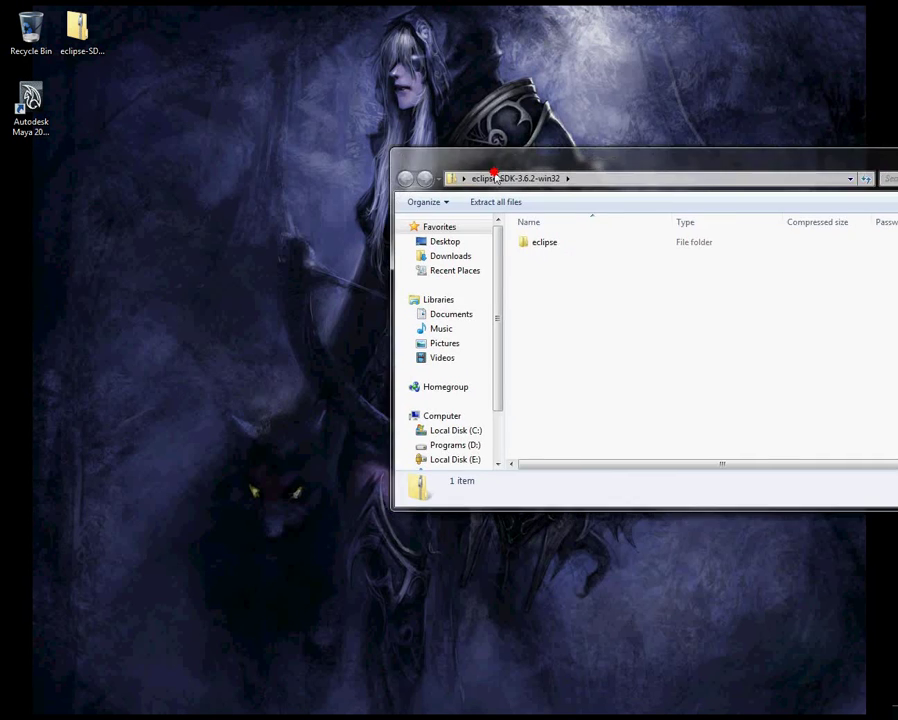
{"action": "left_click_drag", "start_coordinate": [494, 175], "coordinate": [216, 157]}
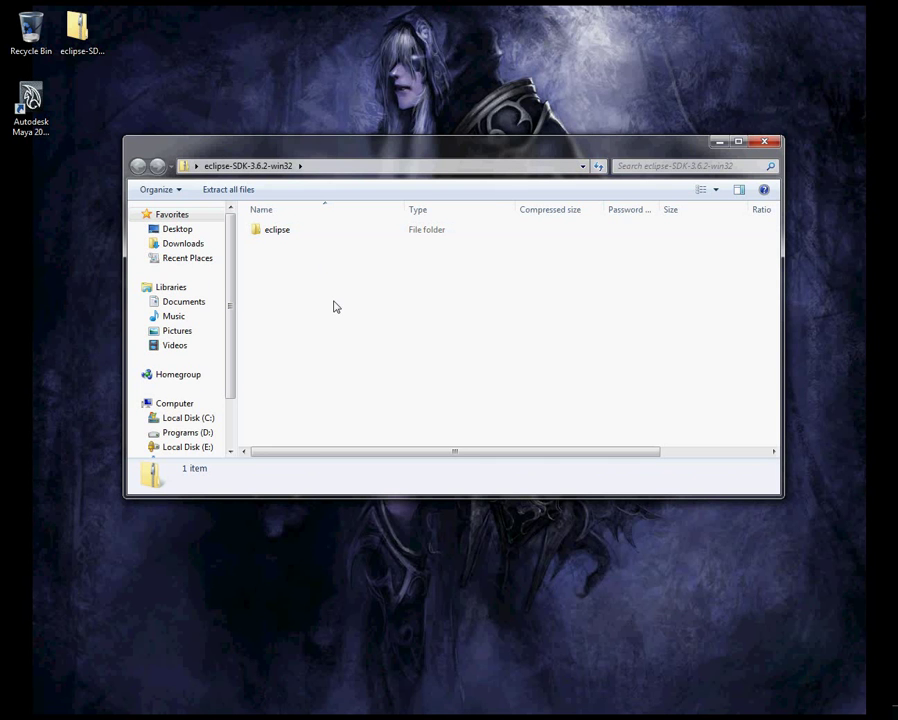
{"action": "double_click", "coordinate": [293, 233]}
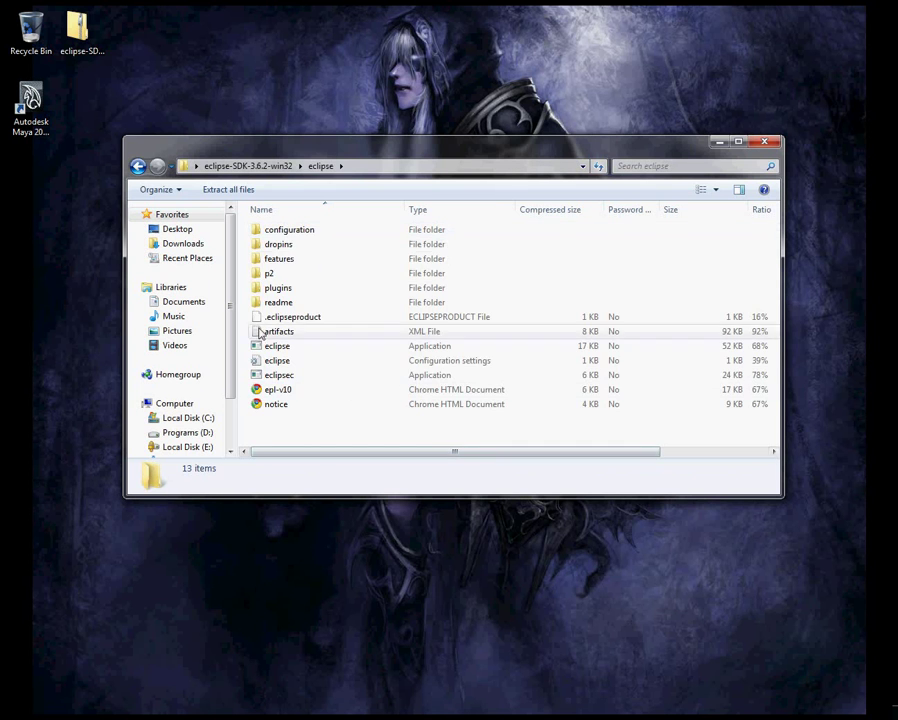
{"action": "left_click", "coordinate": [279, 166]}
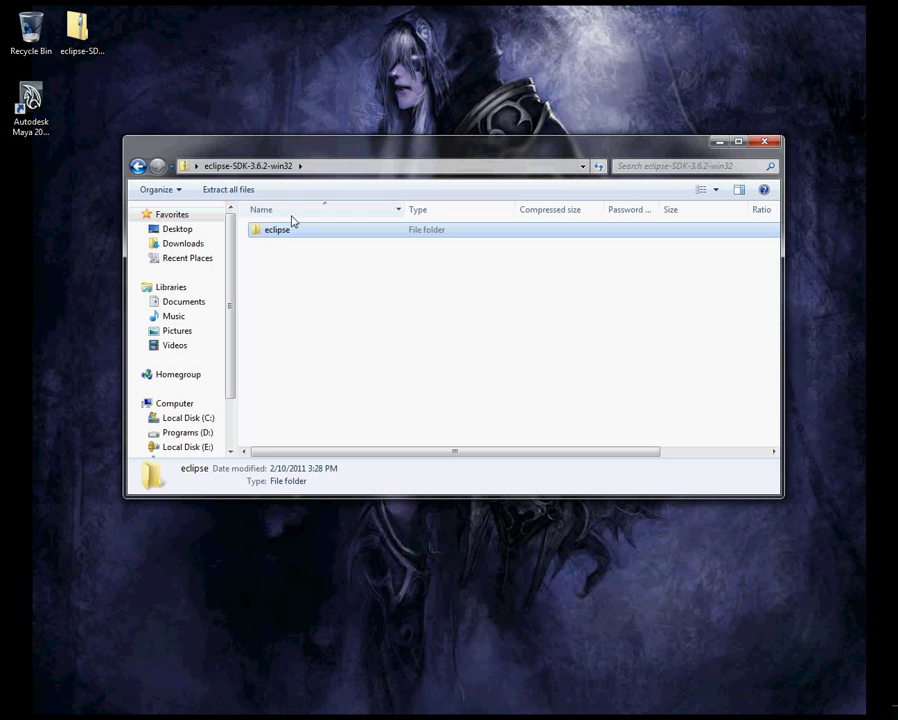
Extract the eclipse folder from the archive into the PythonStuff folder on drive D.
{"action": "left_click_drag", "start_coordinate": [897, 328], "coordinate": [416, 310]}
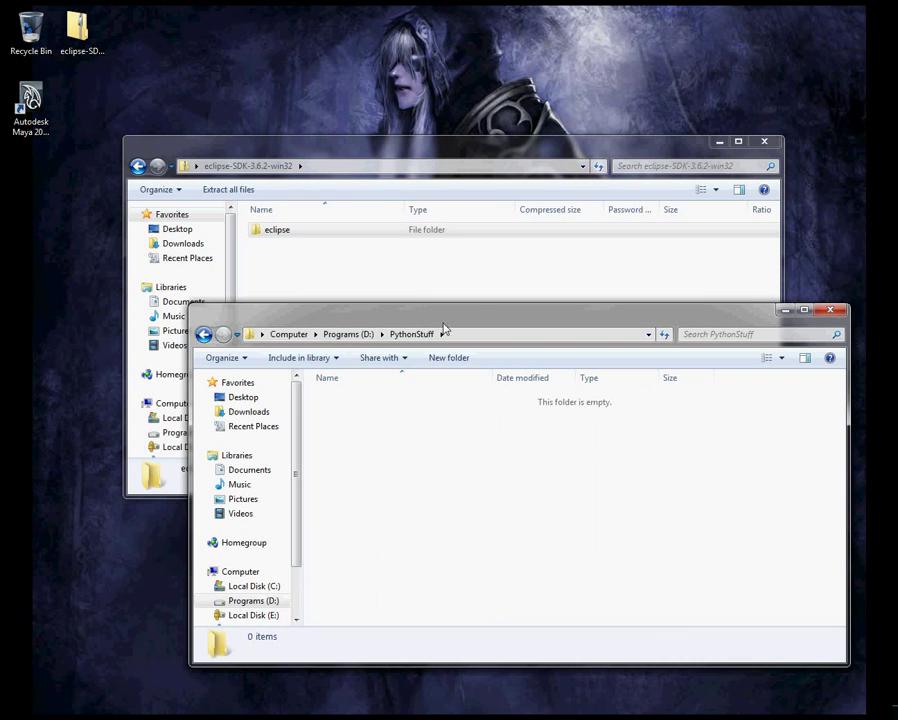
{"action": "left_click", "coordinate": [285, 230]}
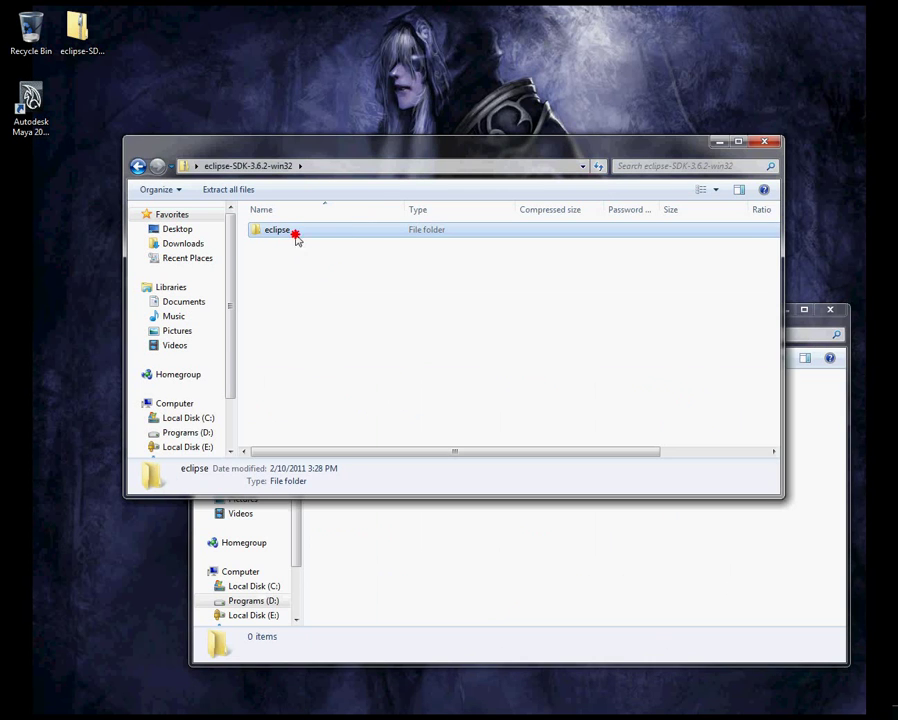
{"action": "left_click_drag", "start_coordinate": [295, 234], "coordinate": [520, 566]}
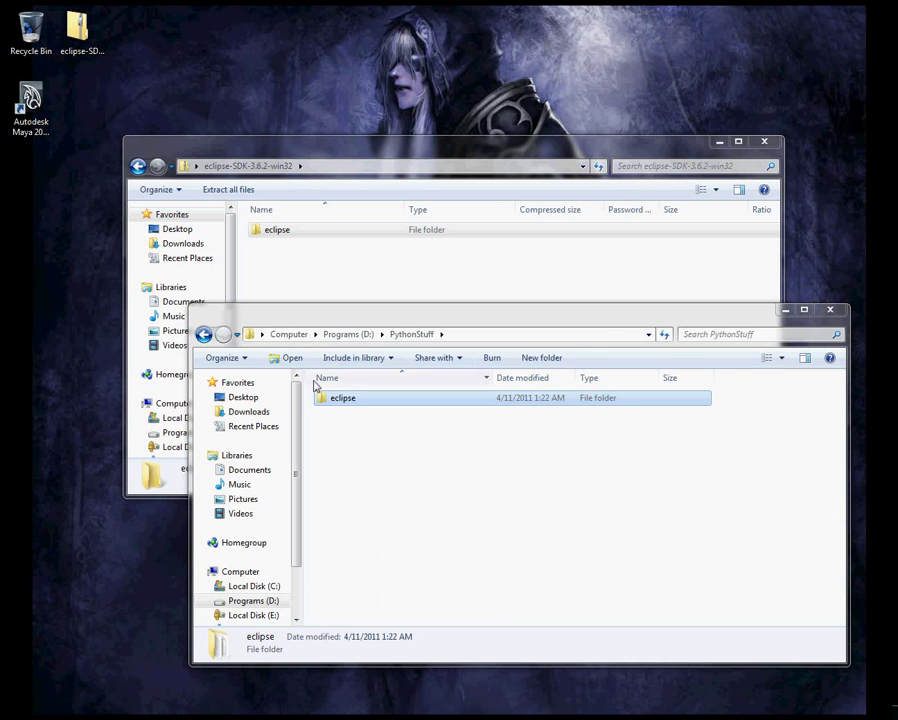
Open the extracted eclipse folder in PythonStuff and run the eclipse application, allowing it past the security warning.
{"action": "left_click", "coordinate": [378, 448]}
{"action": "double_click", "coordinate": [341, 401]}
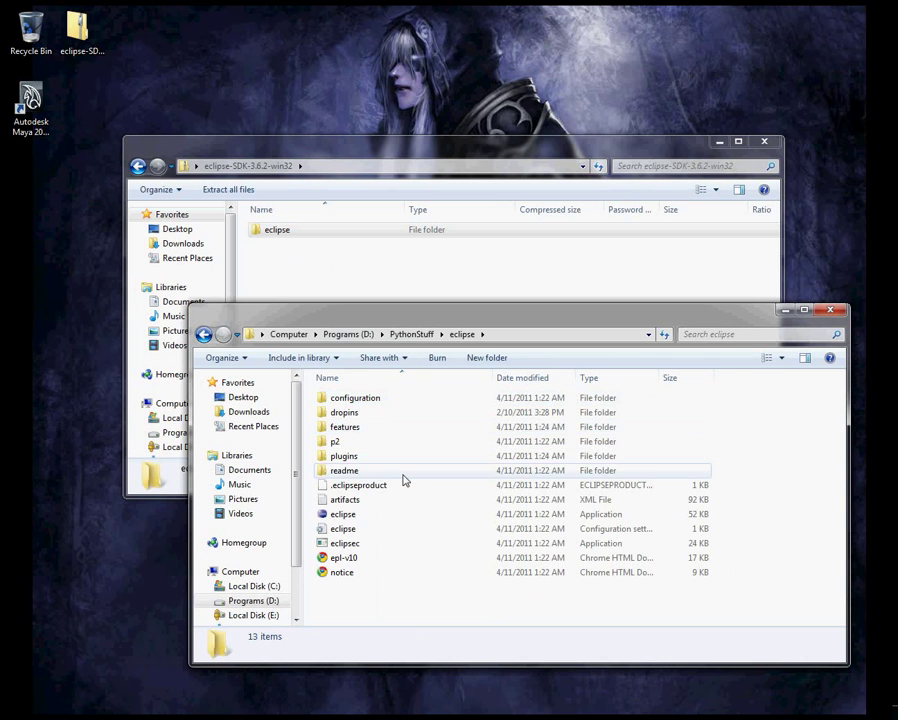
{"action": "double_click", "coordinate": [364, 515]}
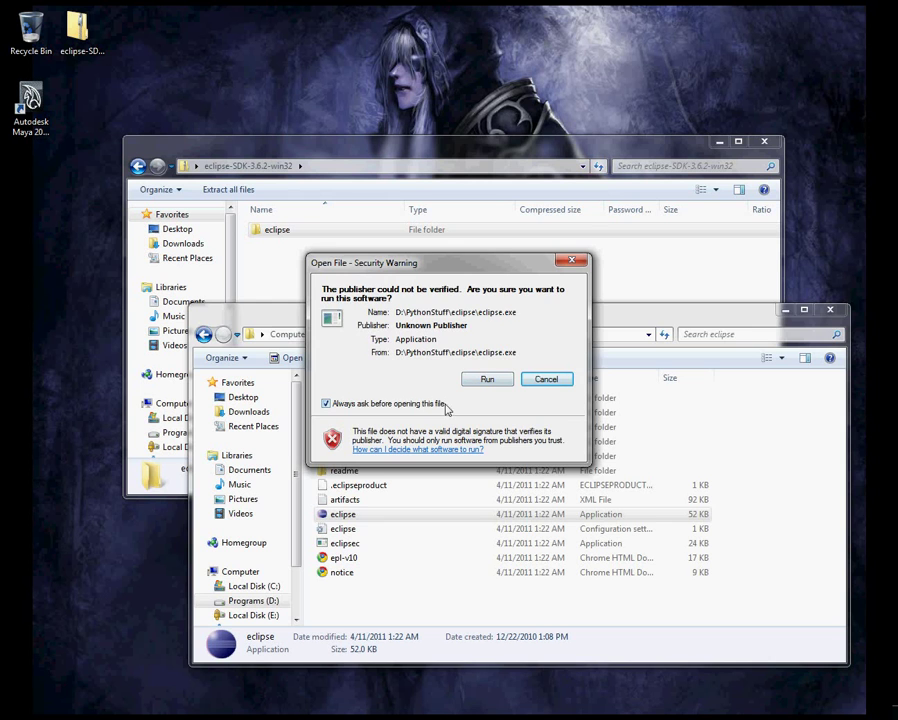
{"action": "left_click", "coordinate": [487, 380]}
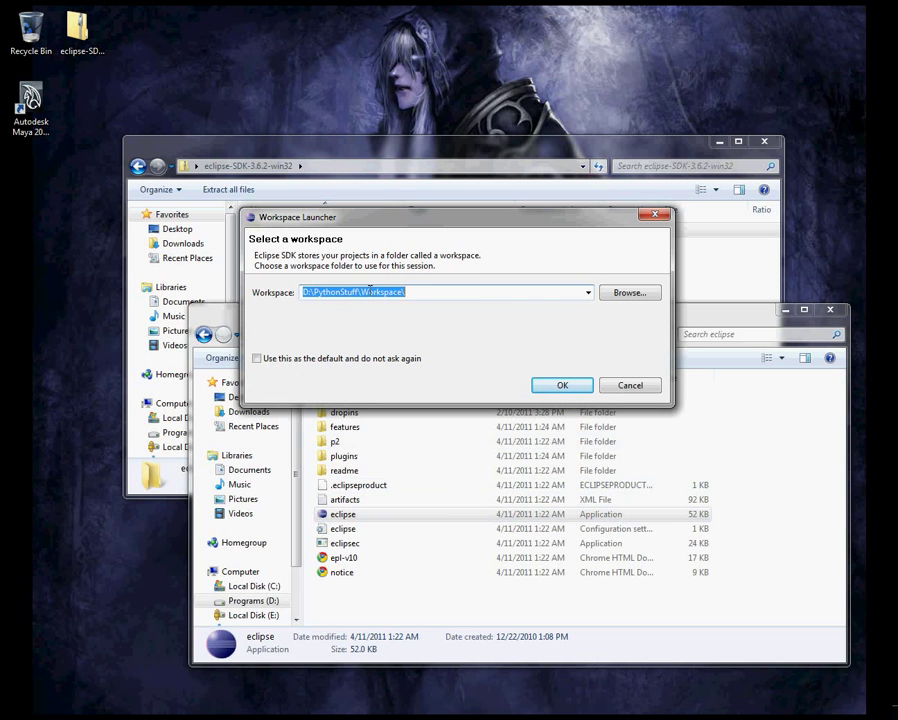
Start Eclipse with D:\PythonStuff\Workspace\ as the default workspace without asking again, and close the Welcome page in the maximized window.
{"action": "left_click", "coordinate": [413, 291]}
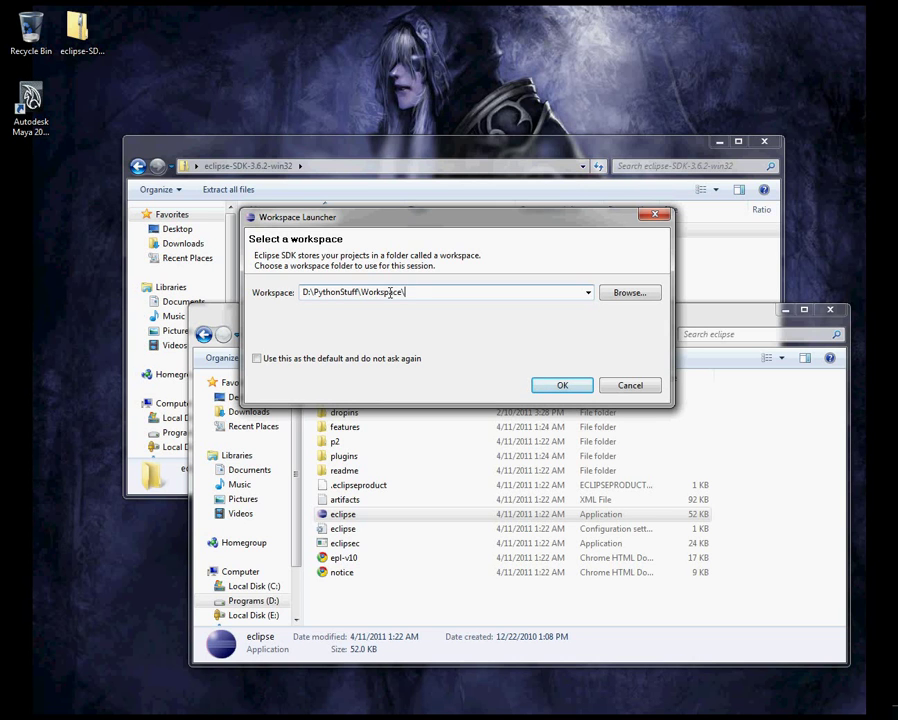
{"action": "left_click", "coordinate": [262, 360]}
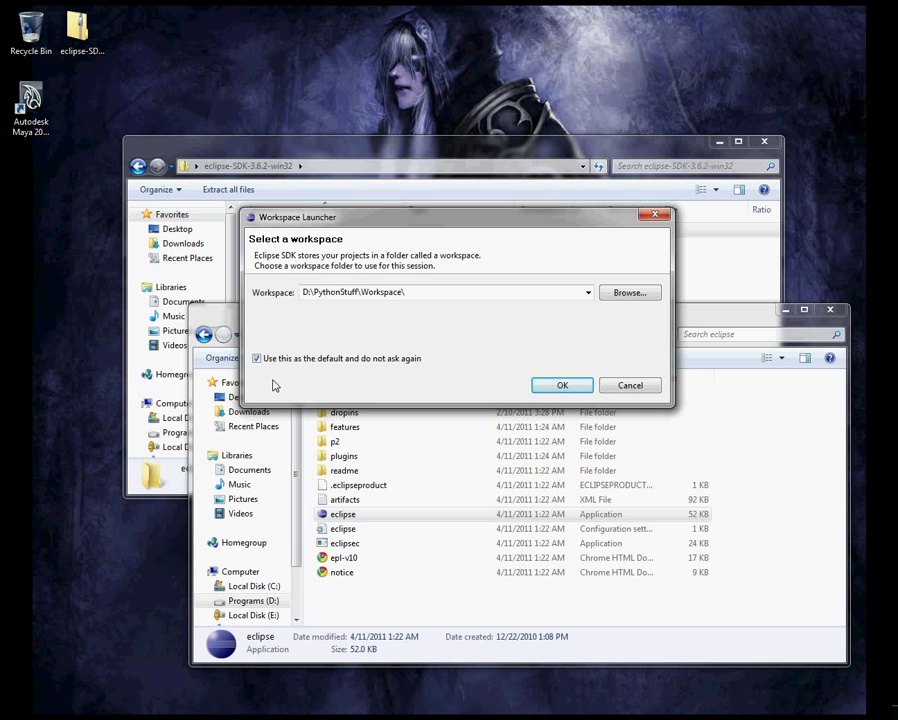
{"action": "left_click", "coordinate": [545, 388]}
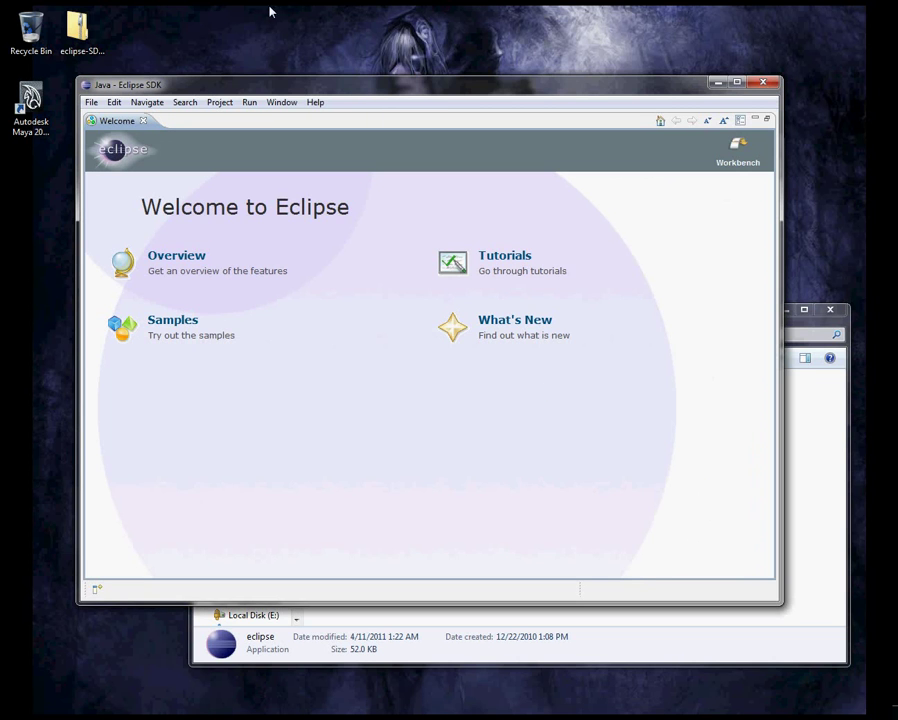
{"action": "double_click", "coordinate": [380, 86]}
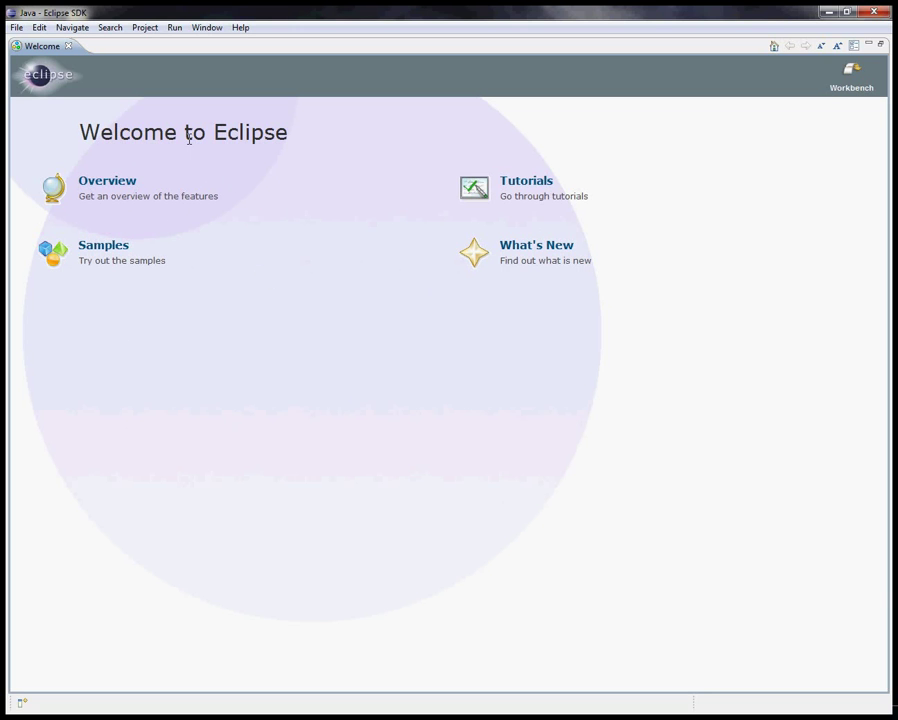
{"action": "left_click", "coordinate": [68, 46]}
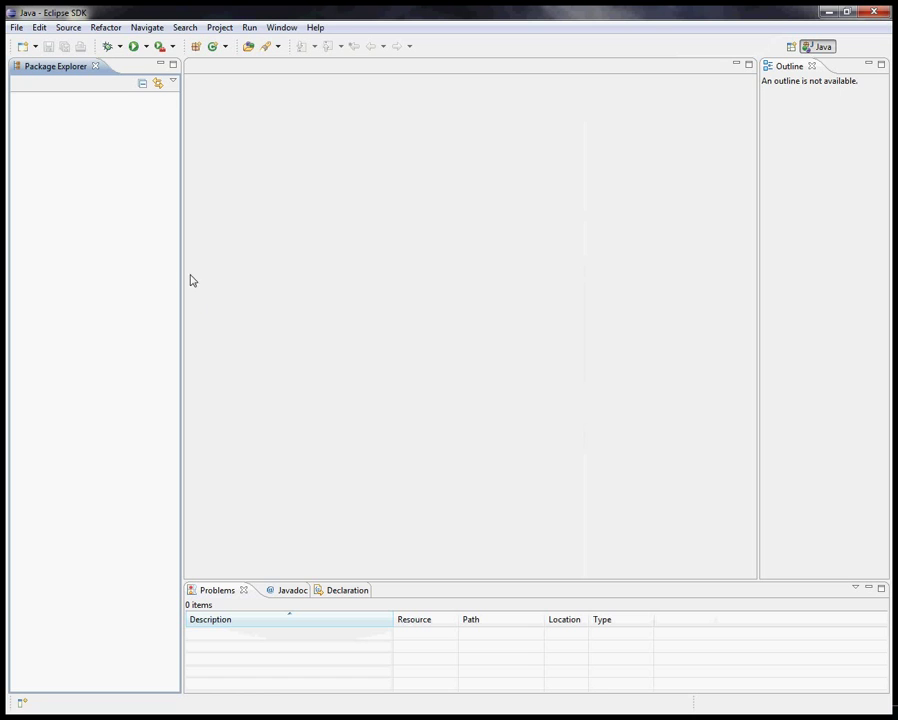
{"action": "left_click", "coordinate": [316, 27]}
{"action": "left_click", "coordinate": [261, 182]}
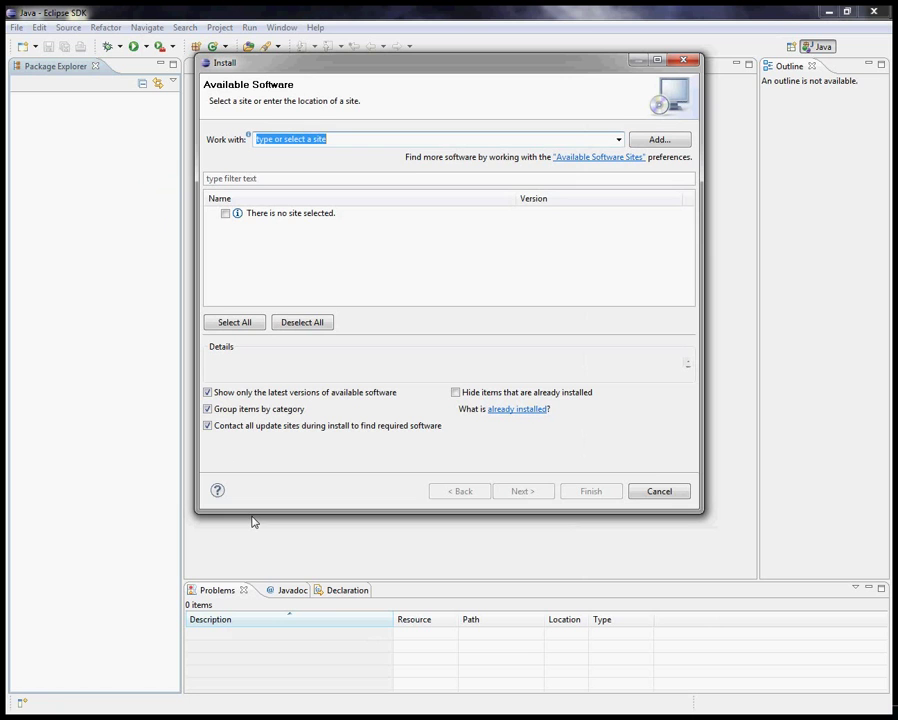
{"action": "left_click", "coordinate": [670, 140]}
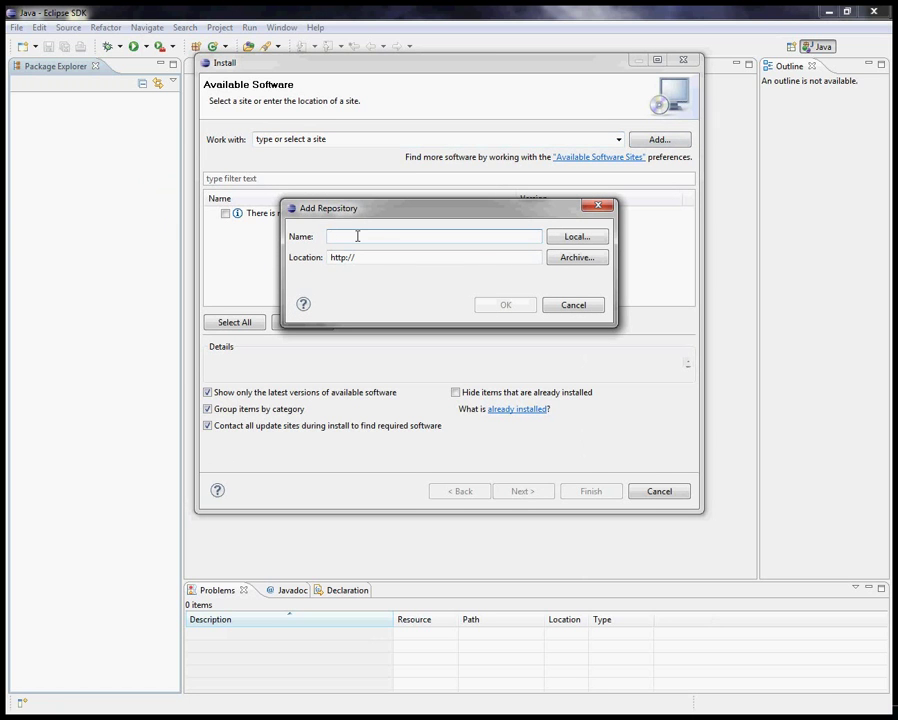
{"action": "type", "text": "pydev"}
{"action": "left_click", "coordinate": [392, 258]}
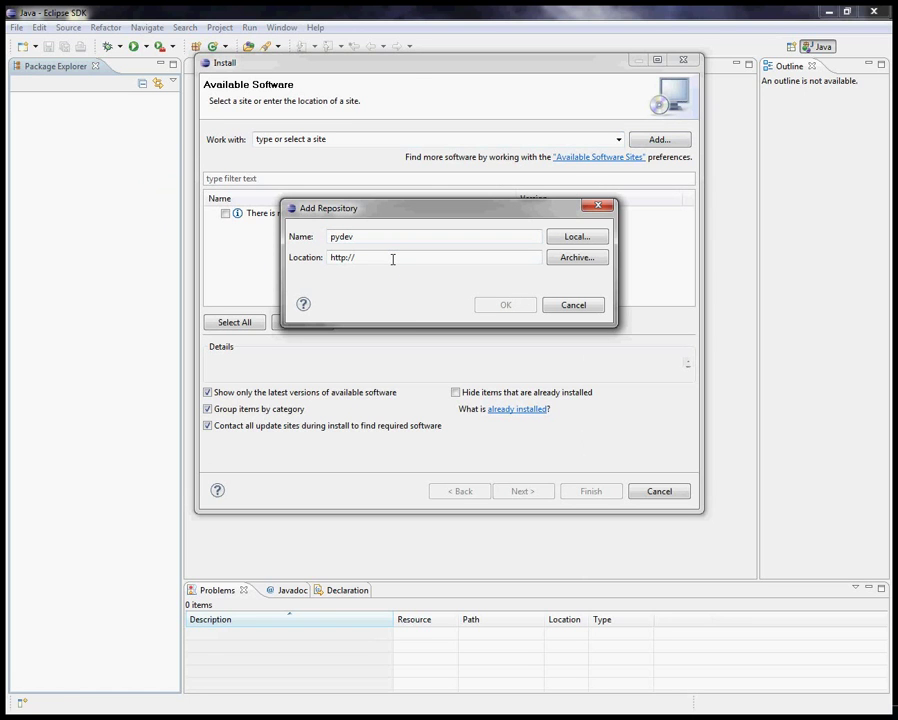
{"action": "type", "text": "pydev."}
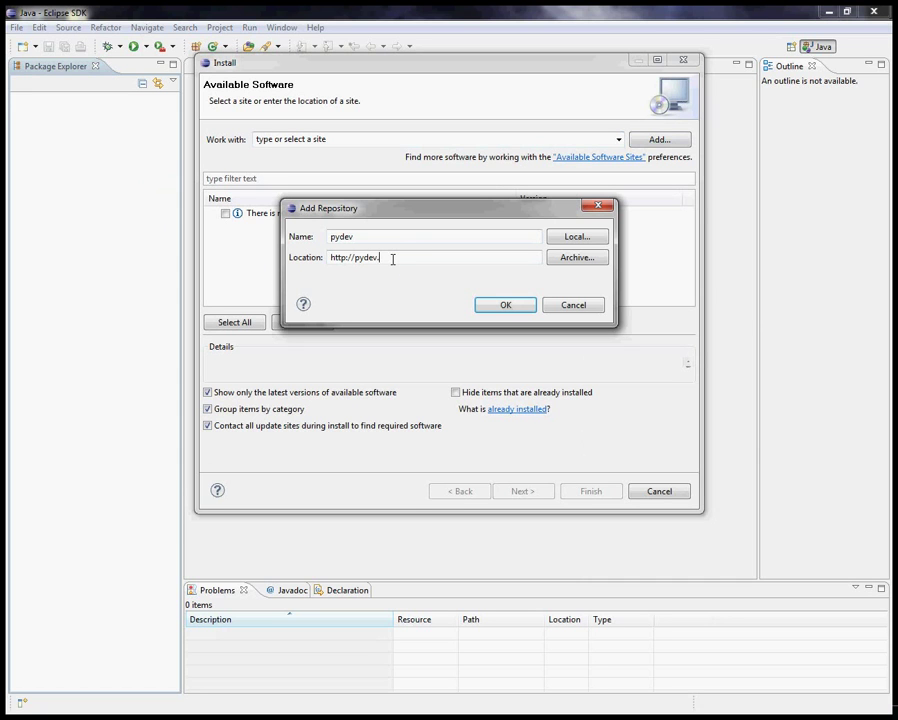
{"action": "type", "text": "org/updates/"}
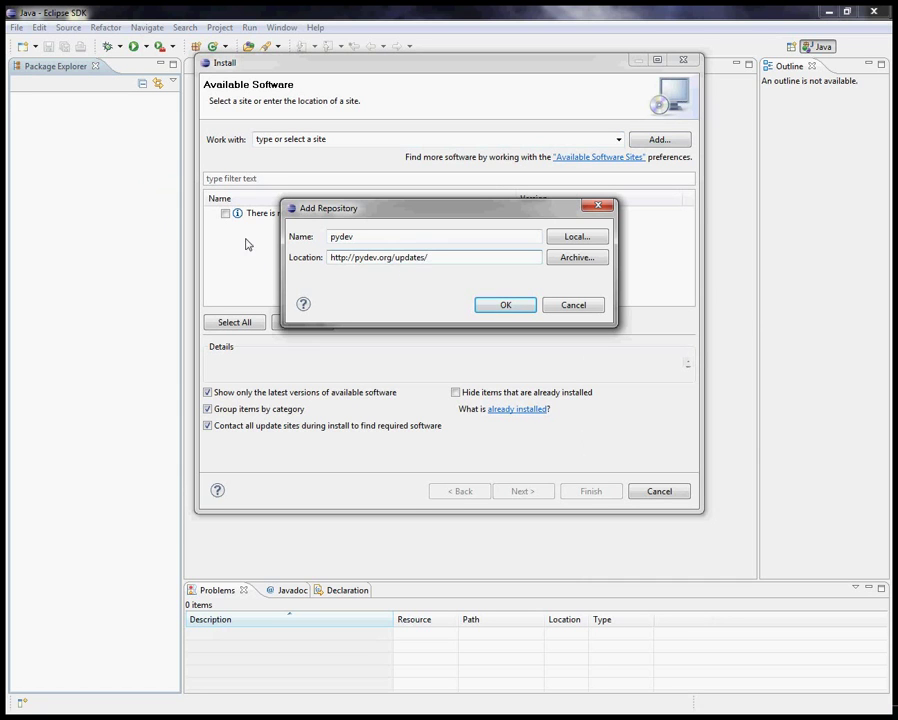
{"action": "left_click", "coordinate": [509, 312]}
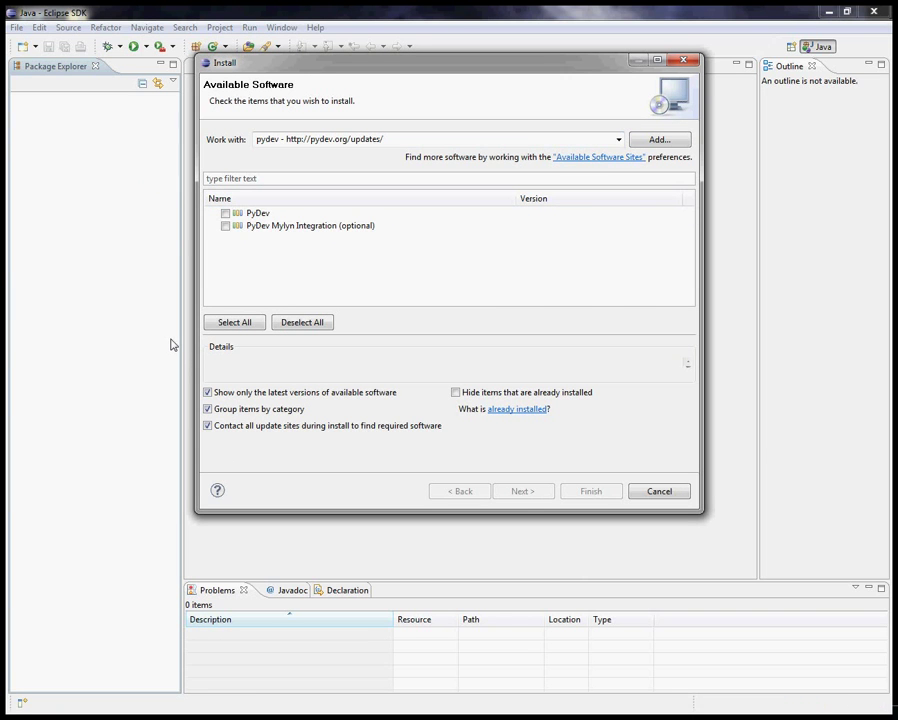
Select PyDev without the optional Mylyn integration, accept its license agreement and start the installation.
{"action": "left_click", "coordinate": [225, 213]}
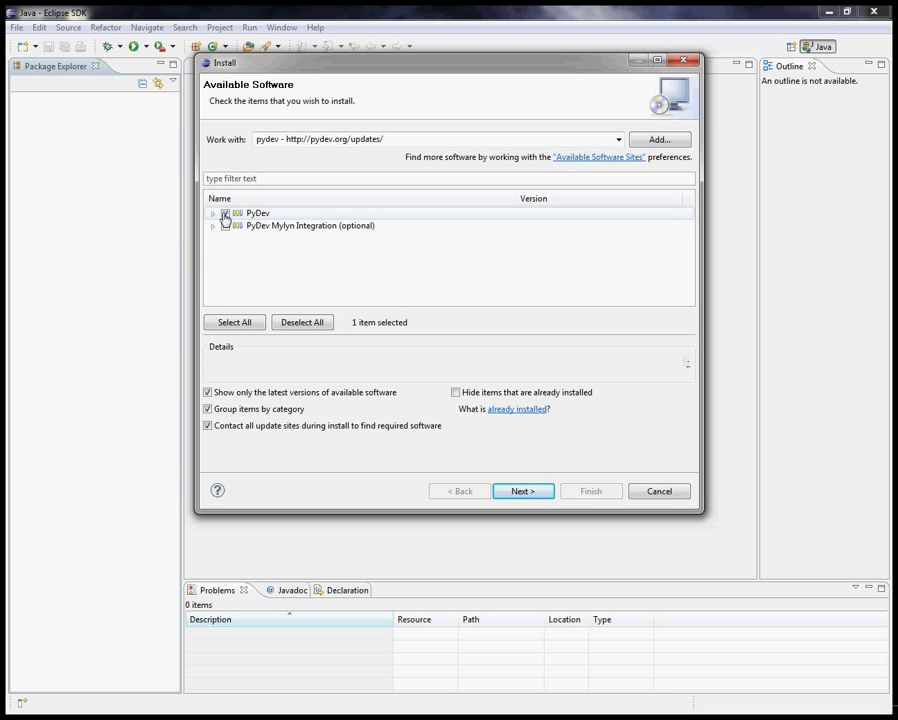
{"action": "left_click", "coordinate": [537, 490]}
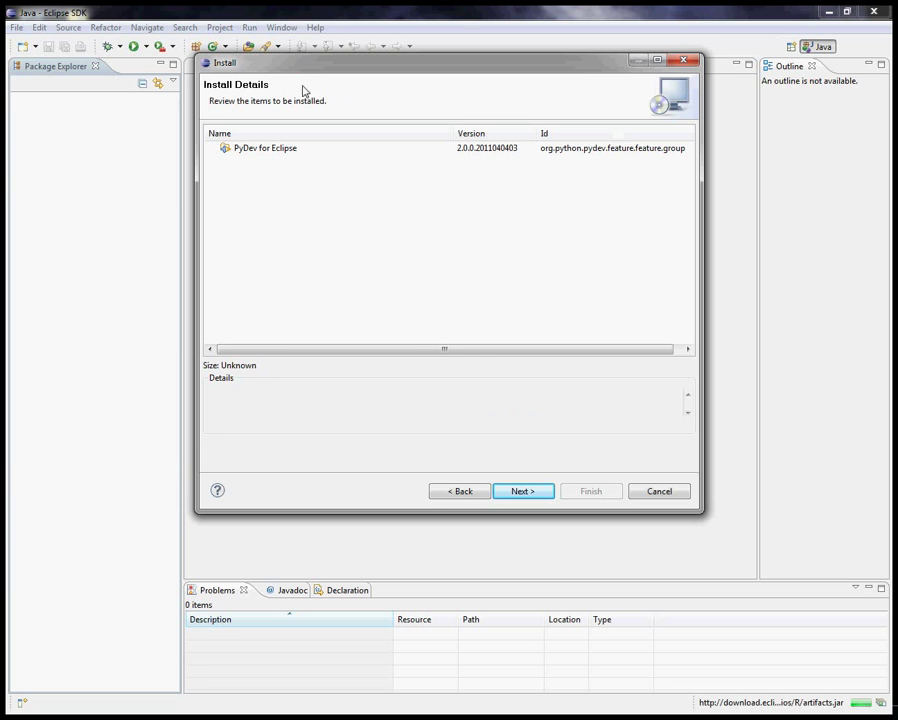
{"action": "left_click", "coordinate": [261, 151]}
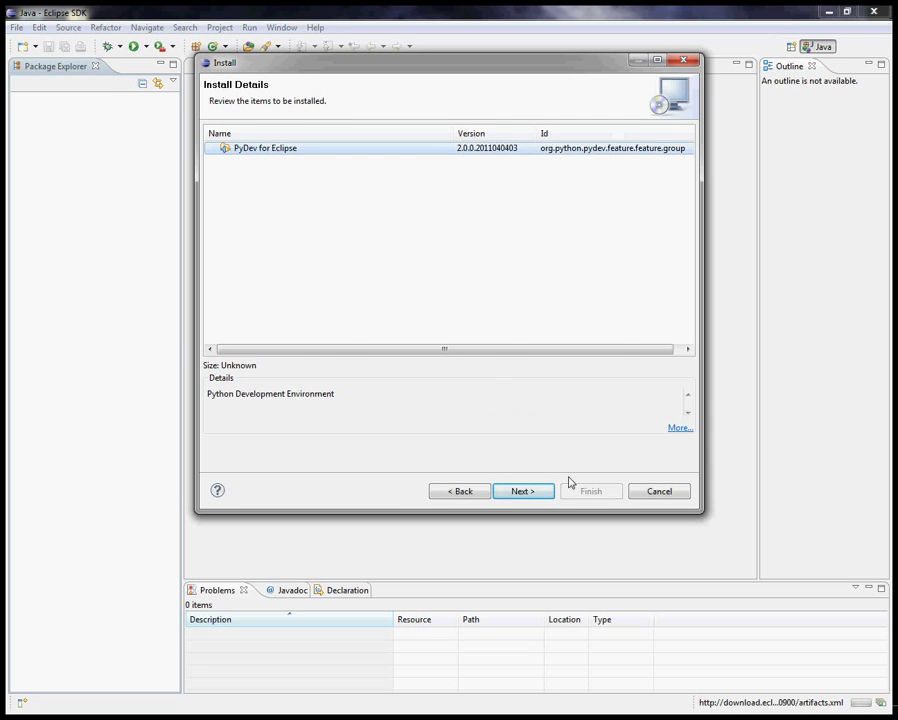
{"action": "left_click", "coordinate": [540, 494]}
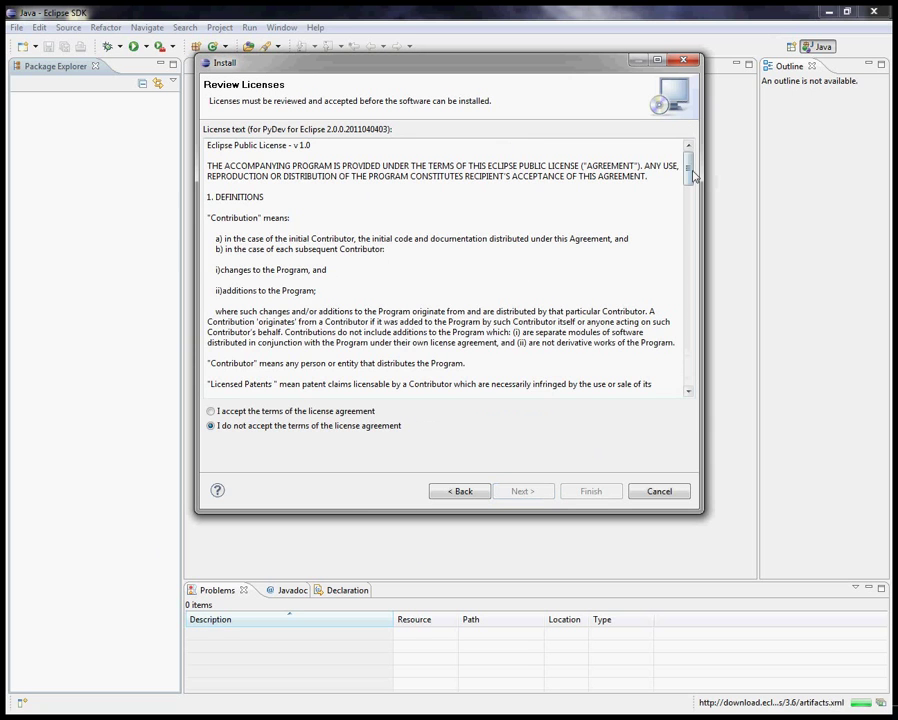
{"action": "left_click_drag", "start_coordinate": [690, 168], "coordinate": [683, 365]}
{"action": "left_click", "coordinate": [262, 411]}
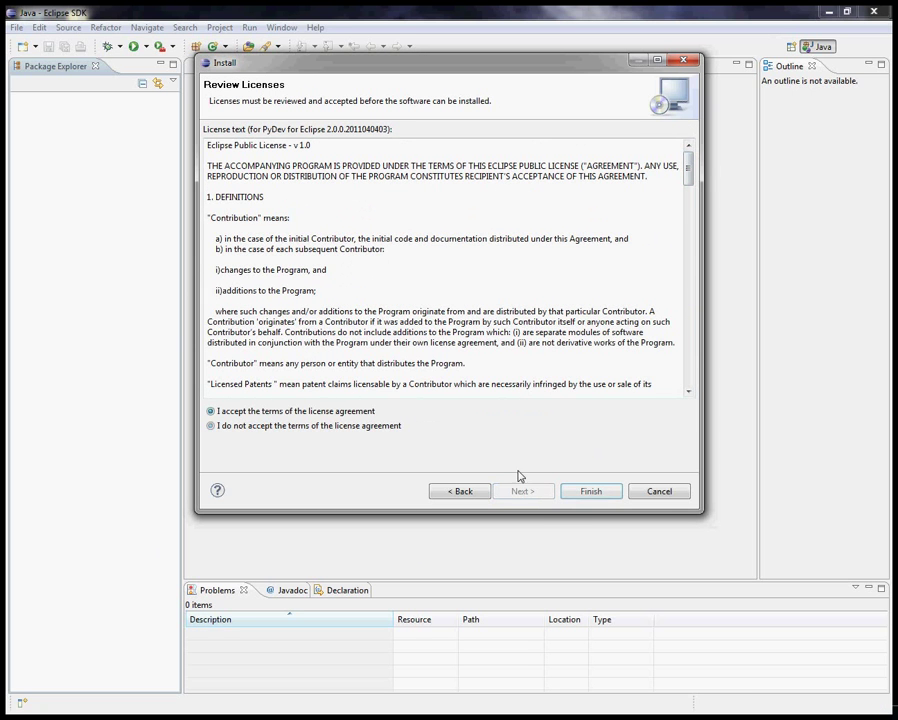
{"action": "left_click", "coordinate": [608, 492]}
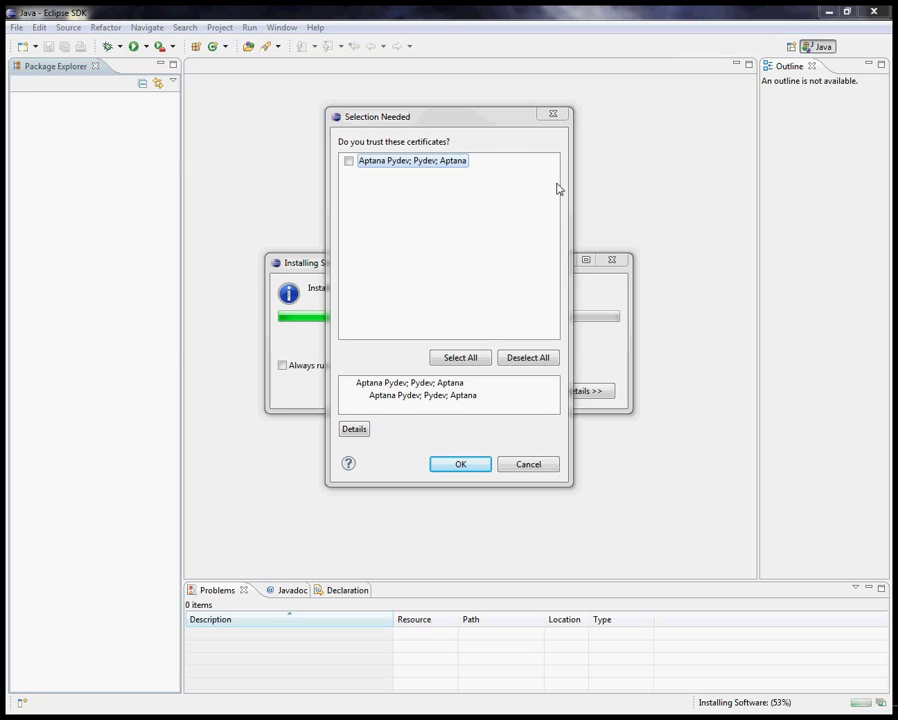
Trust the Aptana Pydev certificate and restart Eclipse to complete the PyDev installation.
{"action": "left_click", "coordinate": [348, 161]}
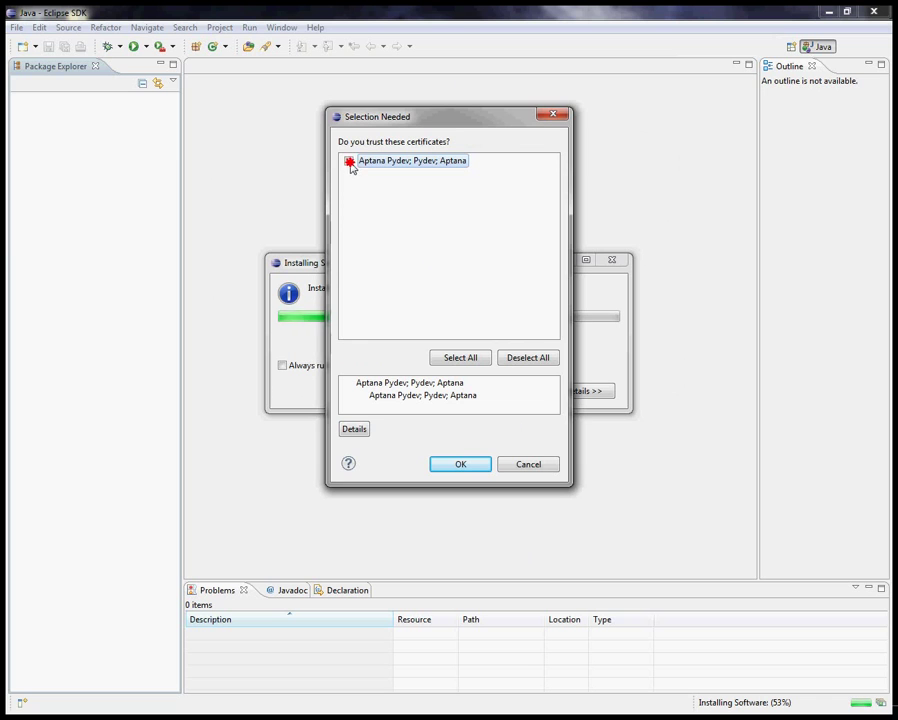
{"action": "left_click", "coordinate": [459, 465]}
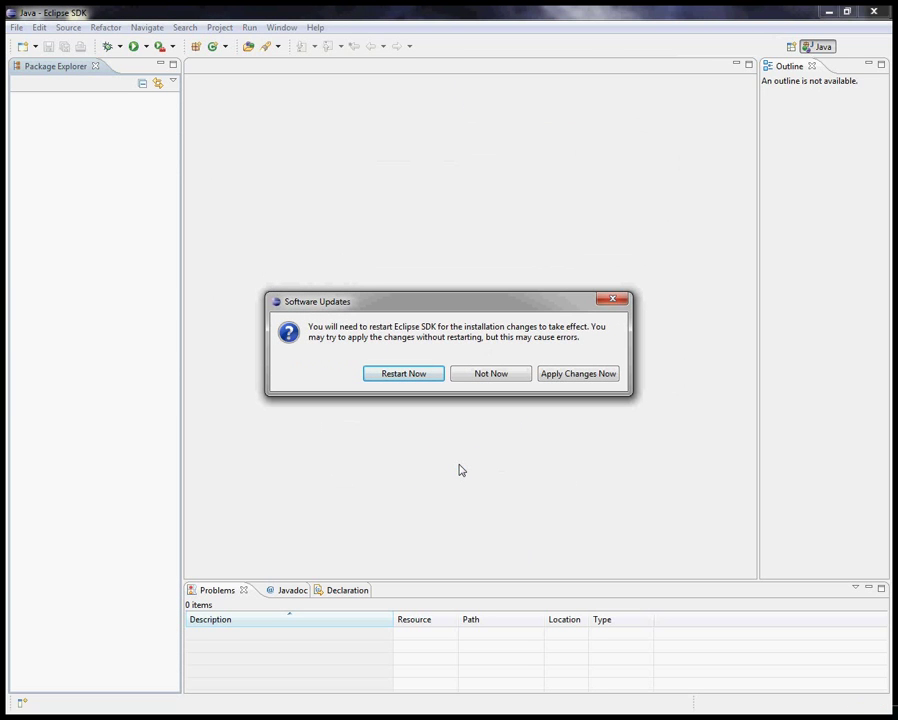
{"action": "left_click", "coordinate": [395, 378]}
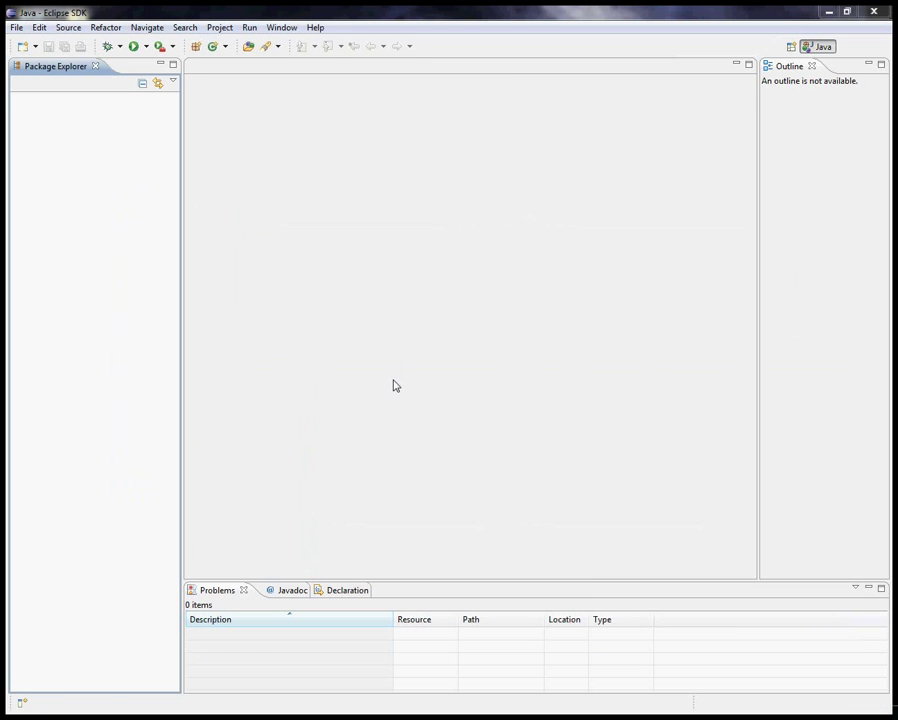
Create a new Python interpreter entry in the Pydev preferences and name it Python 2.6.4.
{"action": "left_click", "coordinate": [281, 27]}
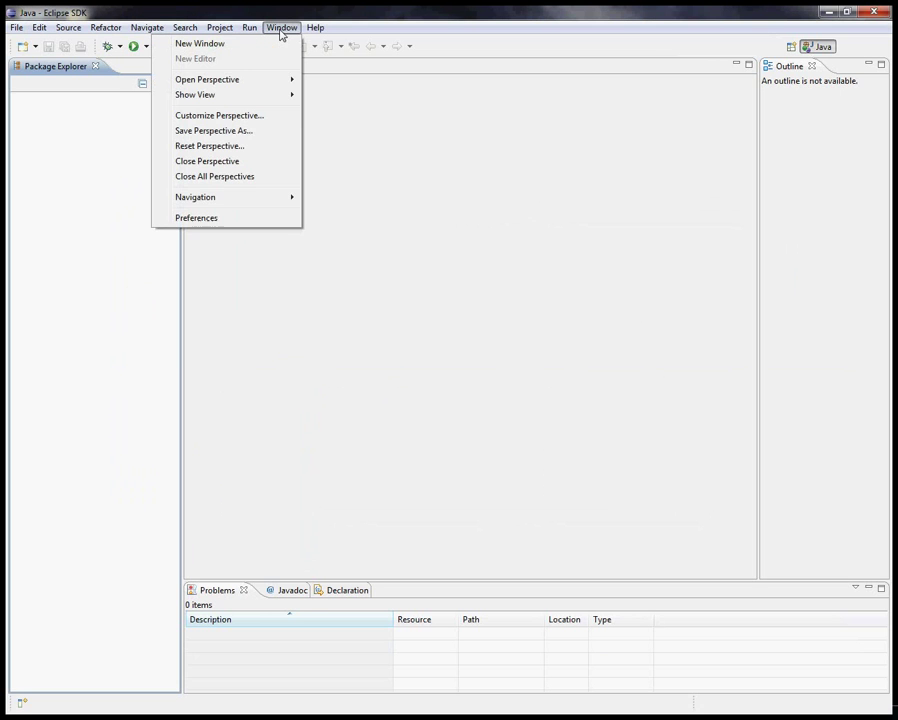
{"action": "left_click", "coordinate": [236, 219]}
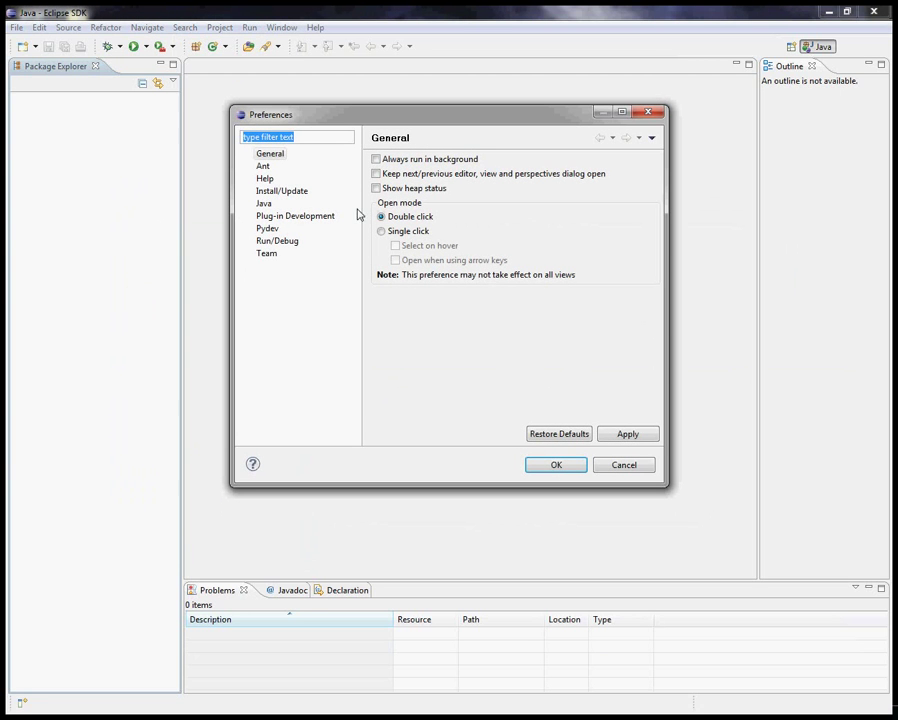
{"action": "left_click", "coordinate": [249, 228]}
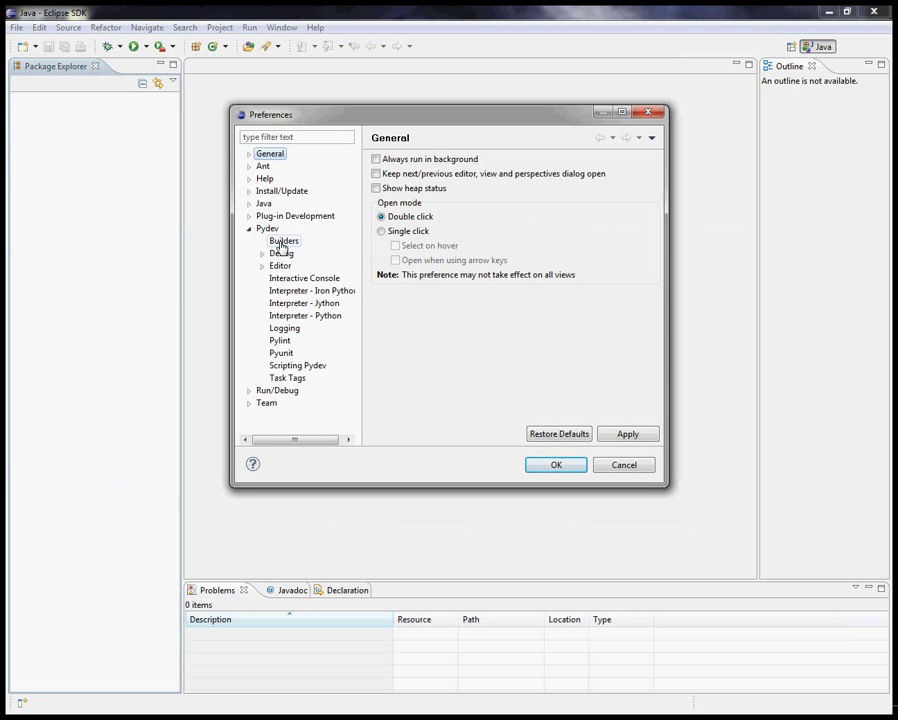
{"action": "left_click", "coordinate": [315, 318]}
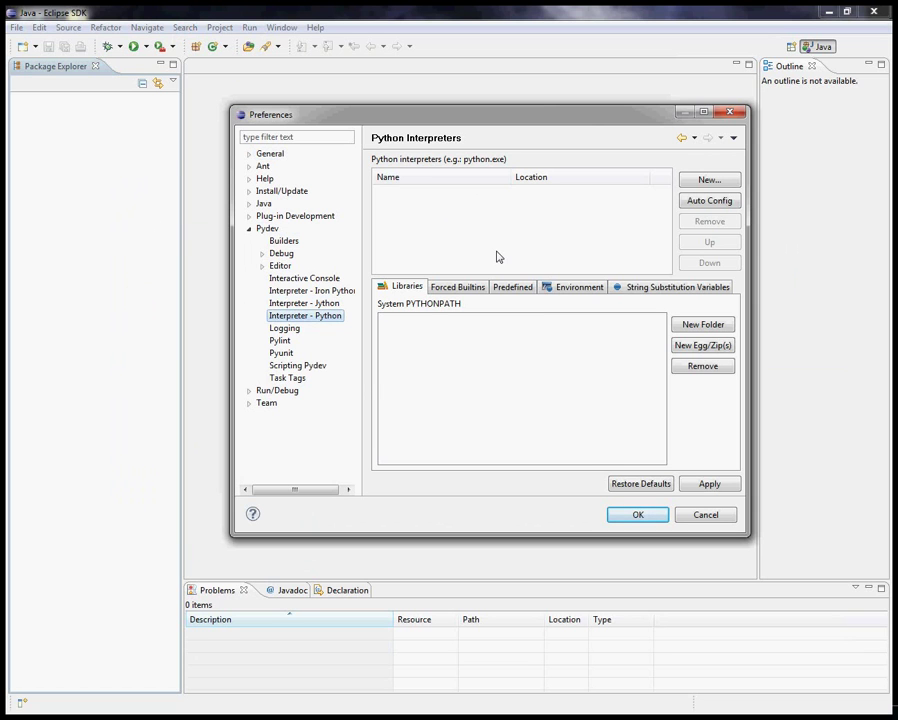
{"action": "left_click", "coordinate": [697, 182]}
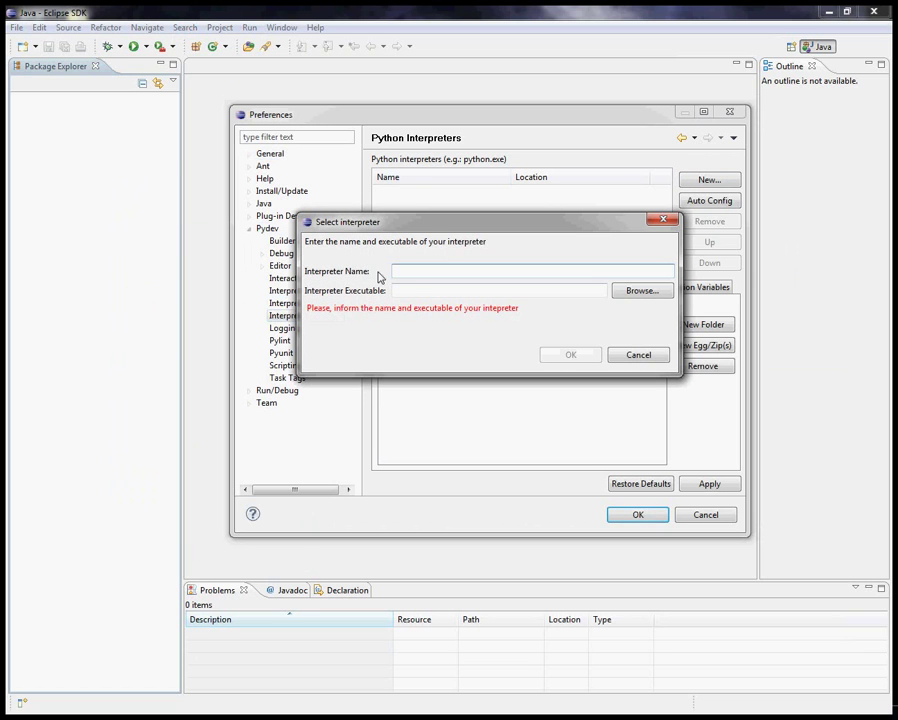
{"action": "left_click", "coordinate": [412, 270]}
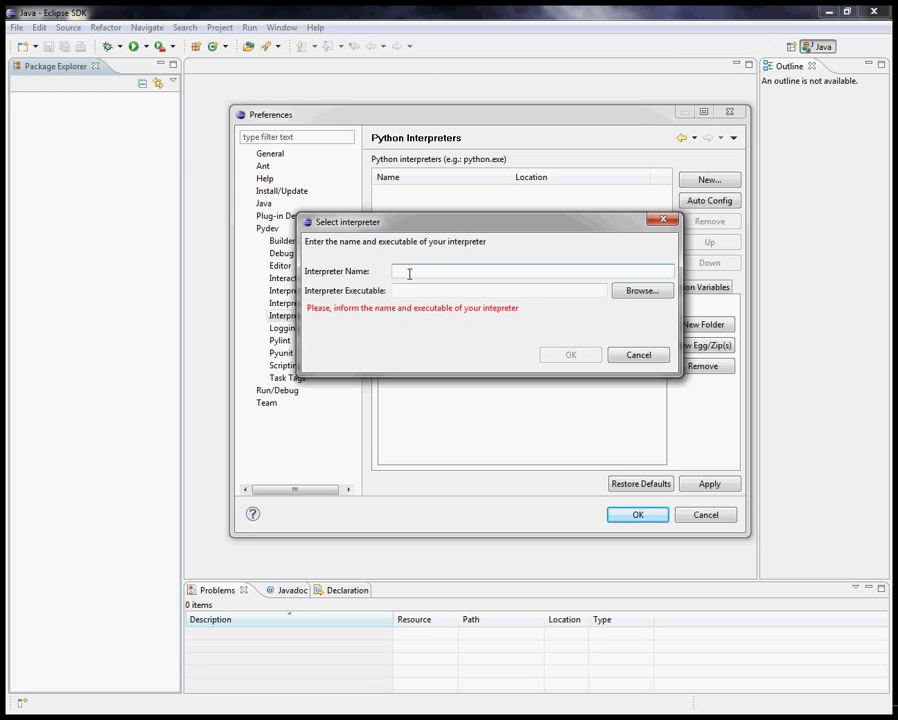
{"action": "type", "text": "Python 2.5"}
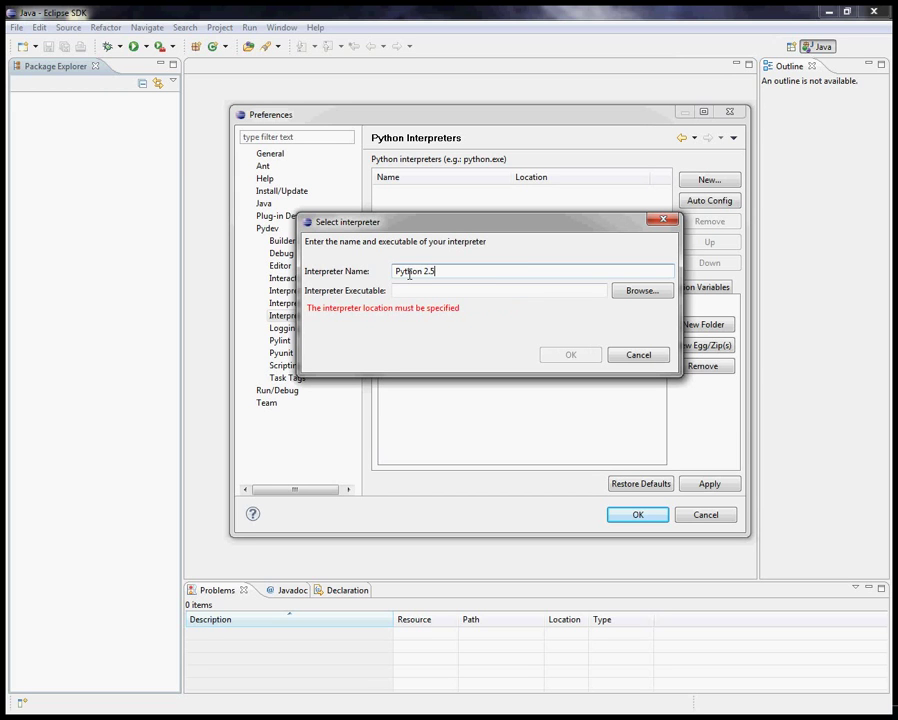
{"action": "key", "text": "BackSpace"}
{"action": "type", "text": "6.4"}
Choose python.exe from the C:\Python26 folder as the interpreter's executable.
{"action": "left_click", "coordinate": [459, 289]}
{"action": "left_click", "coordinate": [660, 291]}
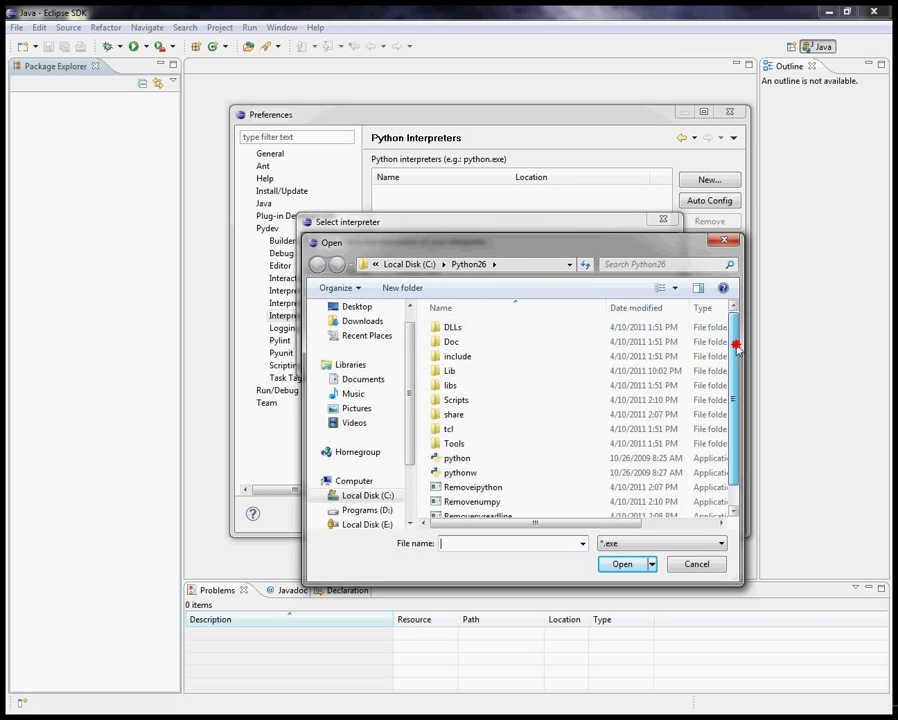
{"action": "left_click_drag", "start_coordinate": [733, 344], "coordinate": [733, 411]}
{"action": "left_click", "coordinate": [433, 265]}
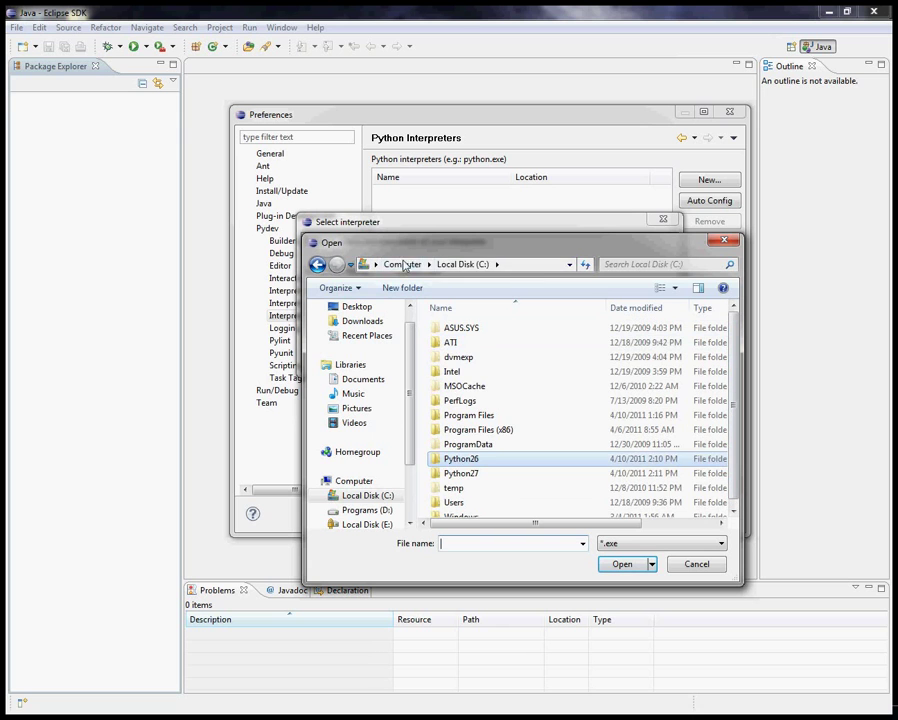
{"action": "double_click", "coordinate": [476, 459]}
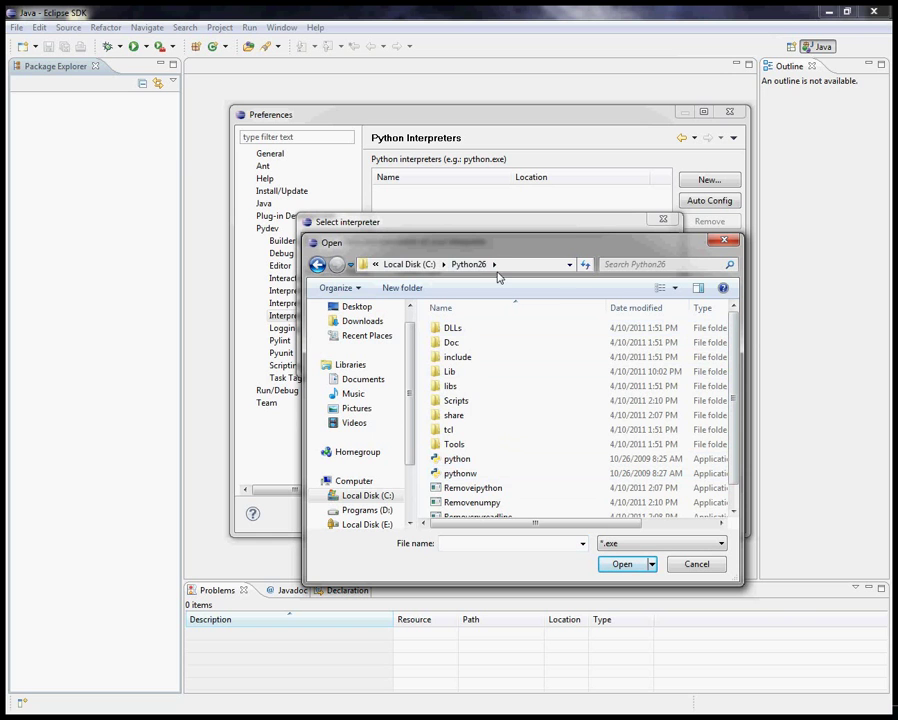
{"action": "left_click_drag", "start_coordinate": [728, 366], "coordinate": [728, 410]}
{"action": "left_click", "coordinate": [460, 437]}
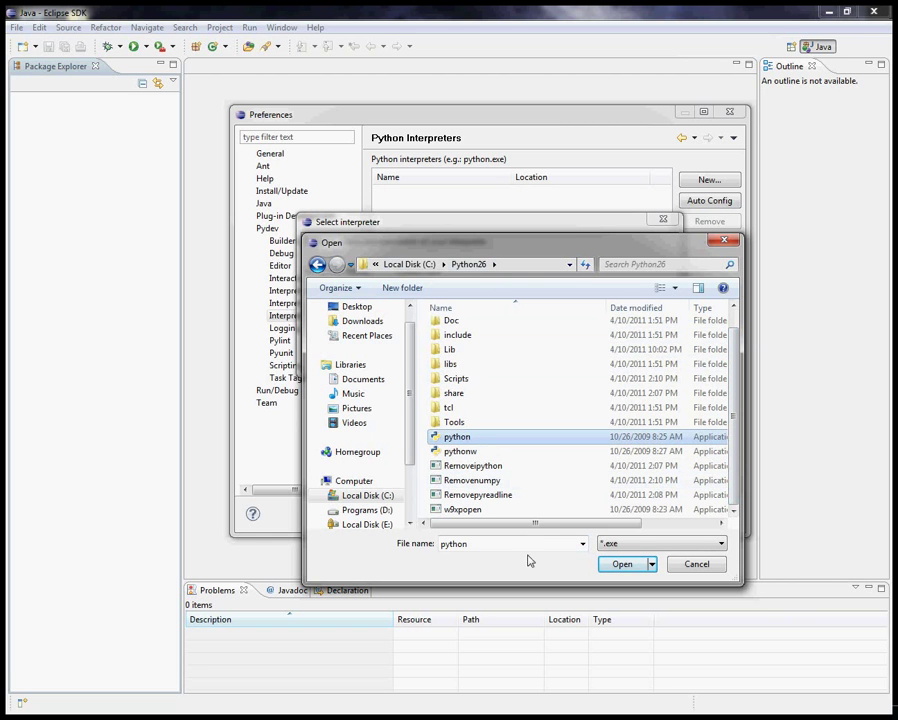
{"action": "left_click", "coordinate": [619, 568]}
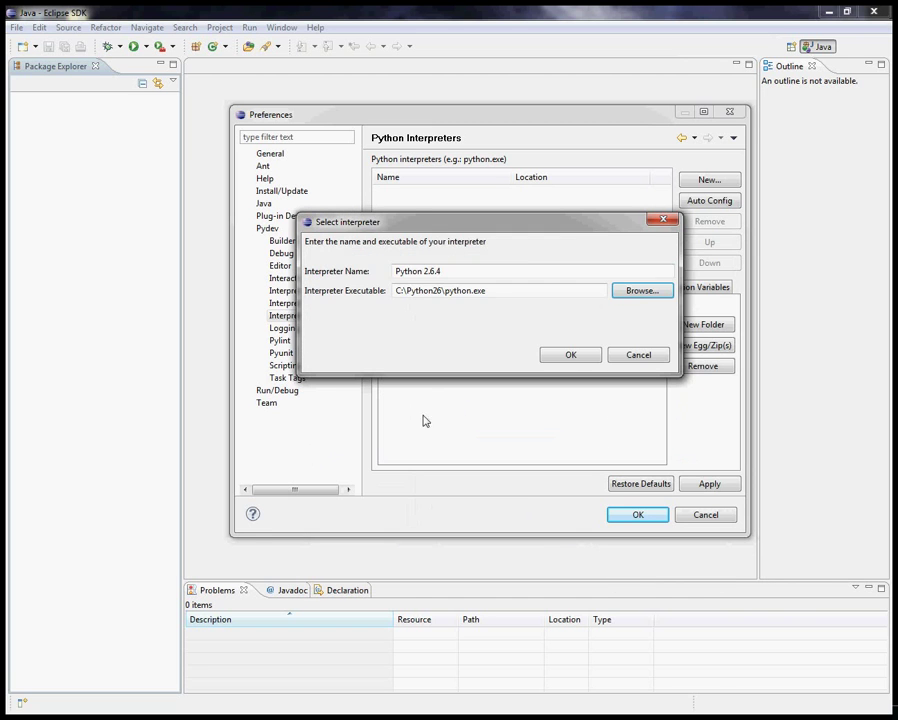
Accept the interpreter, add python26.zip and the Pydev PySrc folder to the preselected system pythonpath folders, and save the preferences.
{"action": "left_click", "coordinate": [569, 355]}
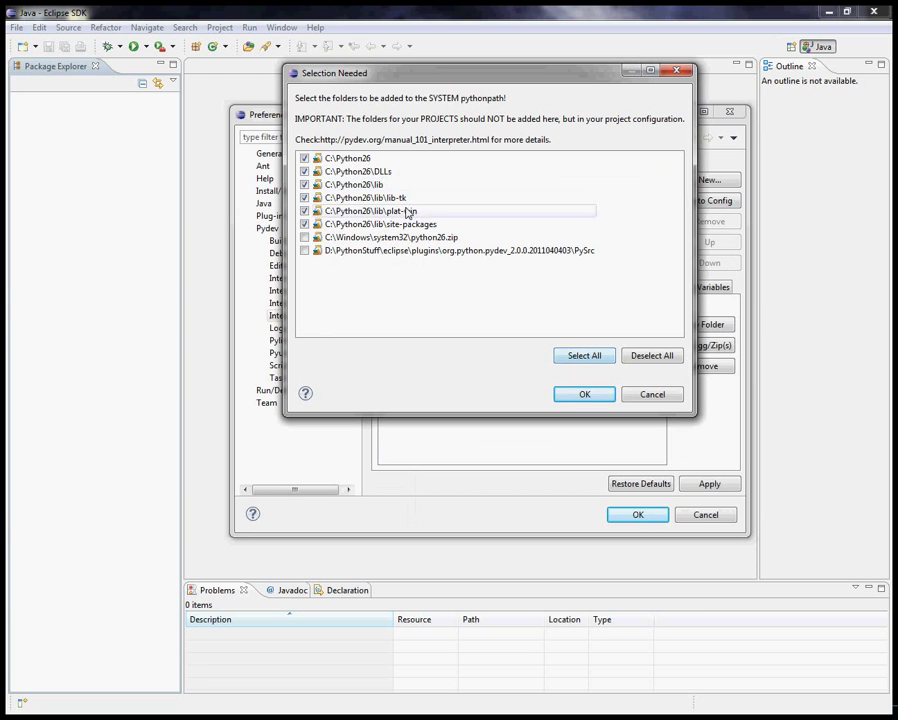
{"action": "left_click", "coordinate": [304, 250]}
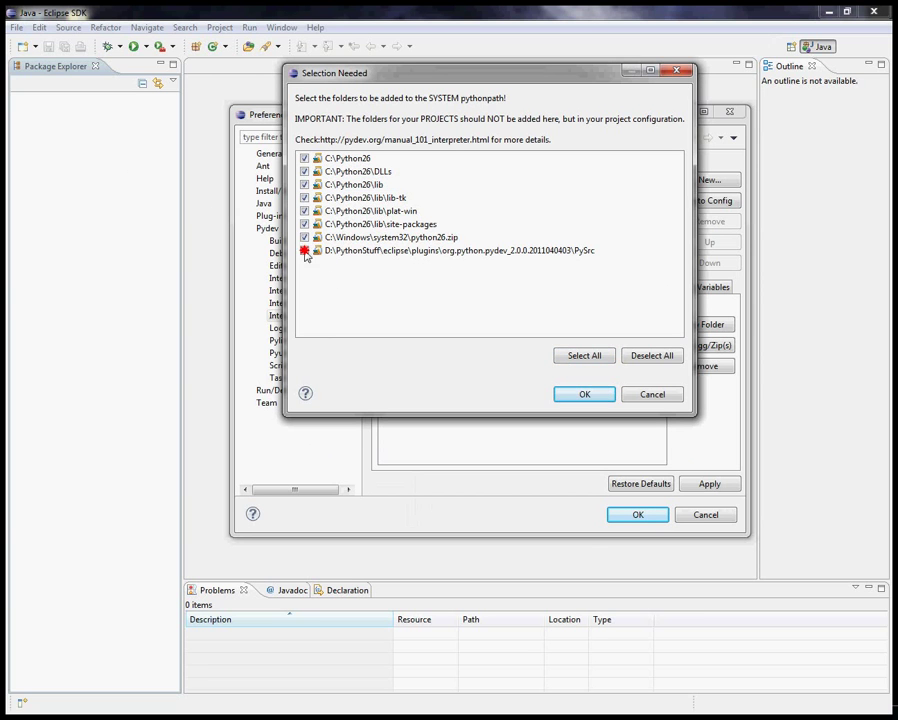
{"action": "left_click", "coordinate": [304, 237]}
{"action": "left_click", "coordinate": [559, 392]}
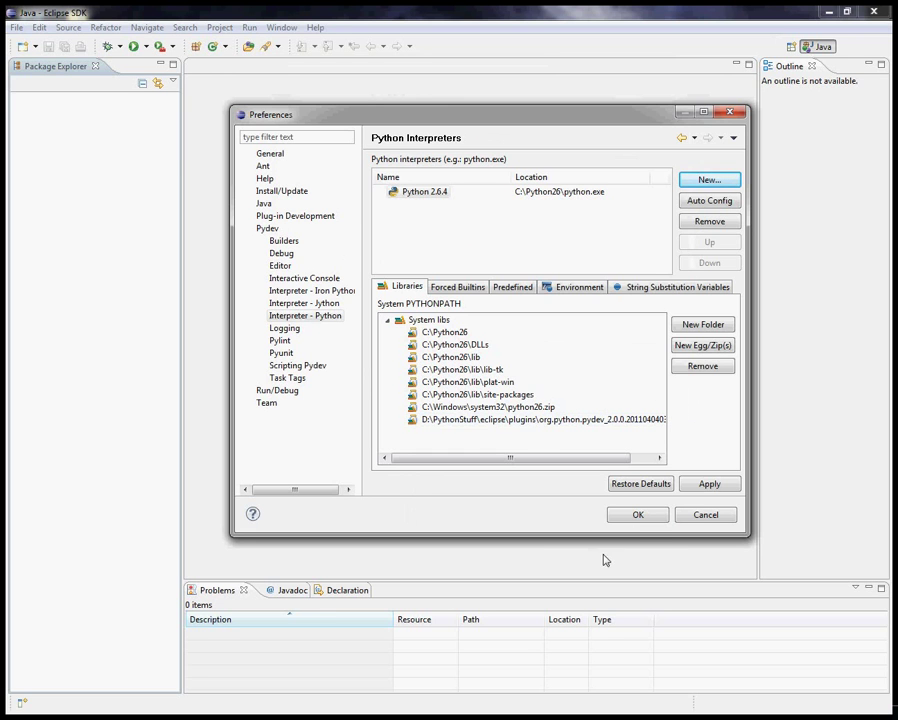
{"action": "left_click", "coordinate": [634, 515]}
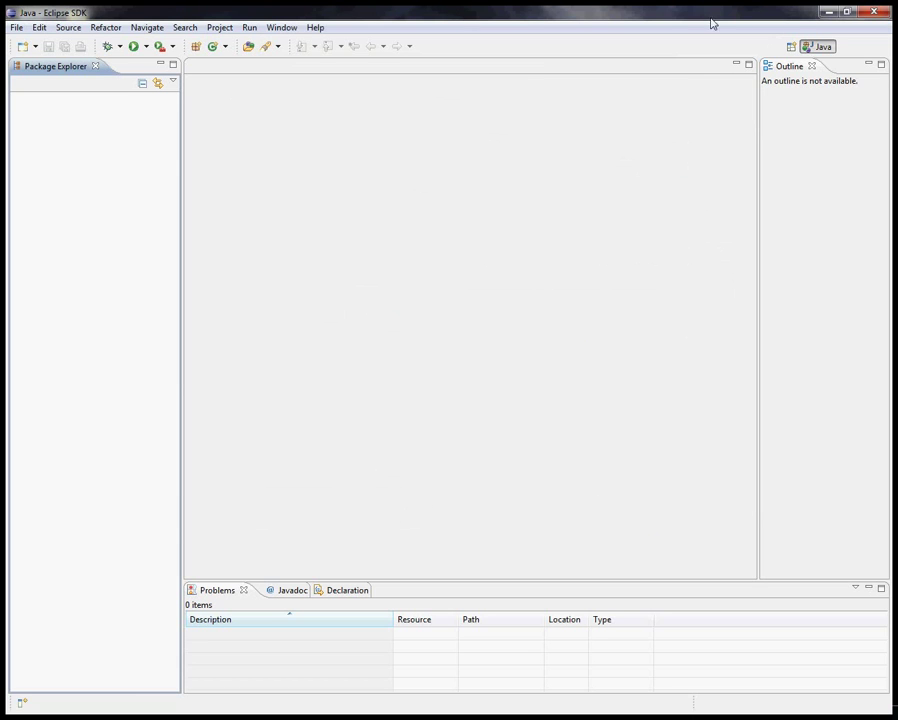
Widen the perspective switcher area and close the Java perspective.
{"action": "left_click_drag", "start_coordinate": [762, 45], "coordinate": [590, 48]}
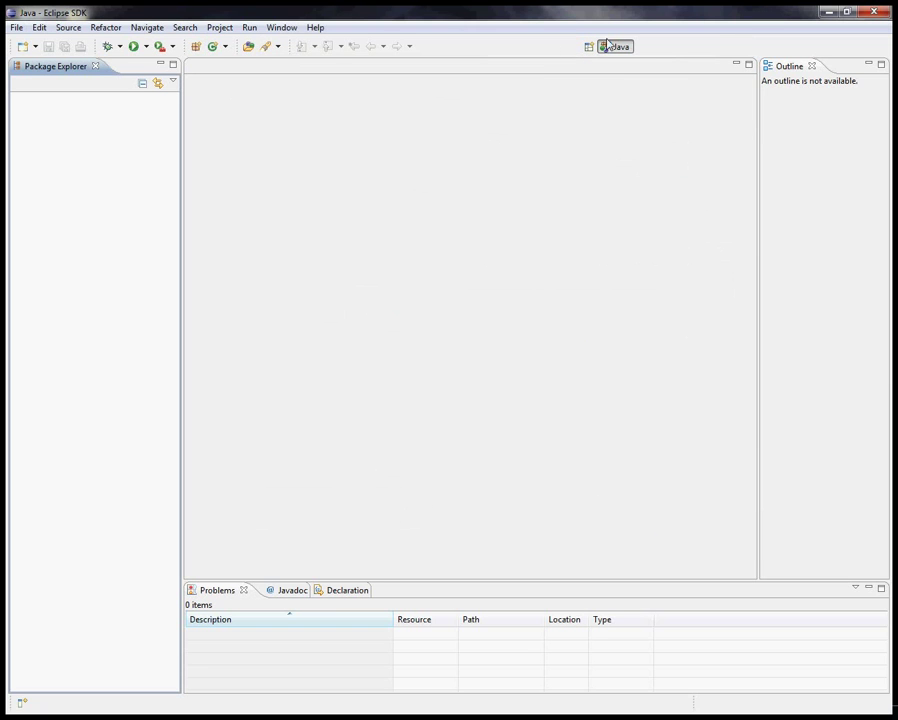
{"action": "right_click", "coordinate": [614, 46]}
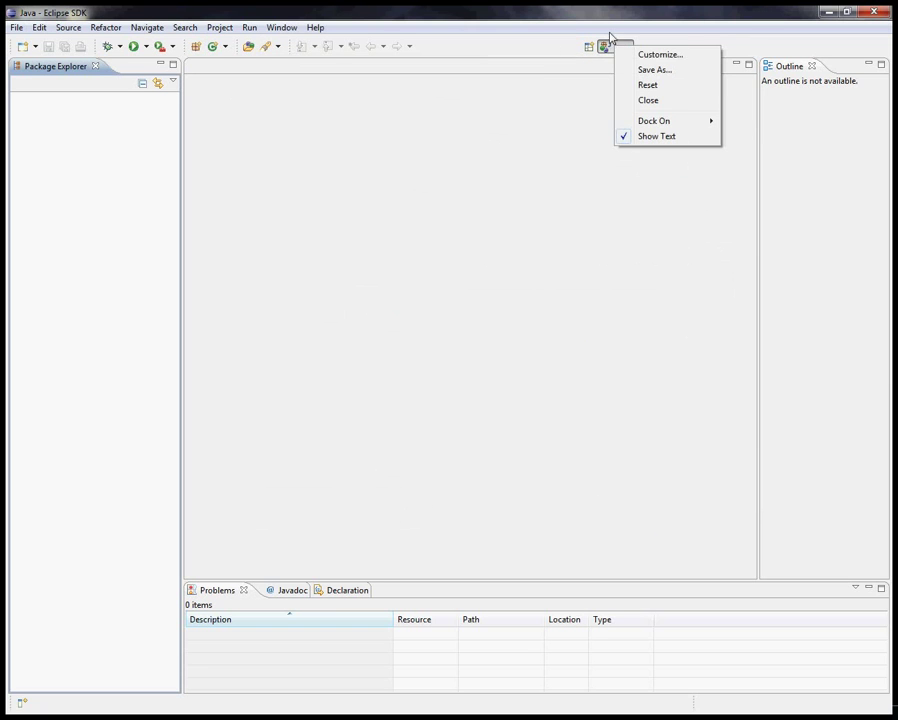
{"action": "left_click", "coordinate": [637, 100]}
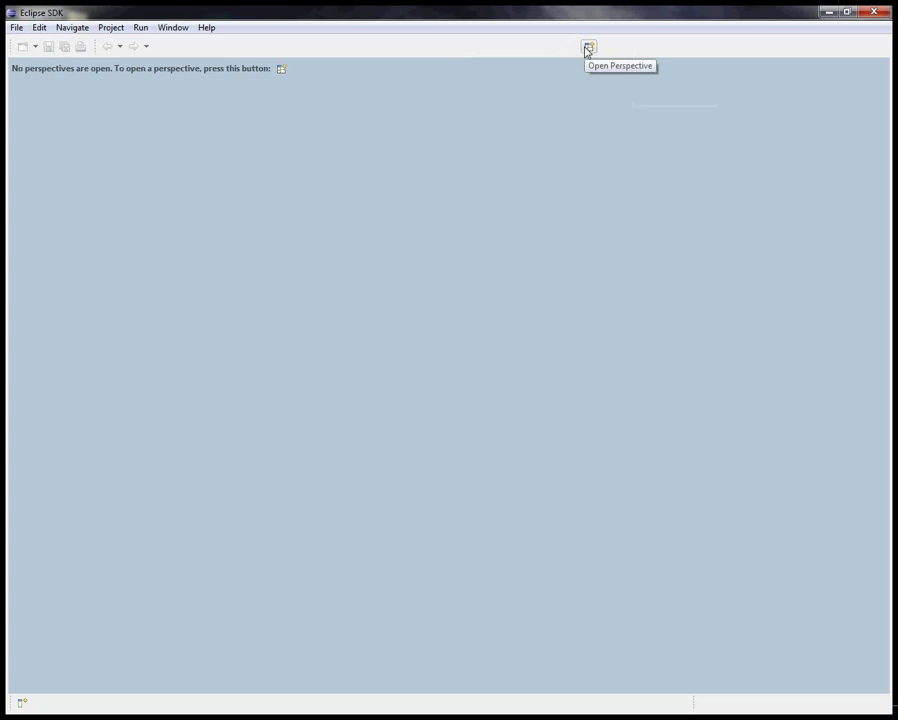
Open the Pydev perspective from the full list of available perspectives.
{"action": "left_click", "coordinate": [590, 50]}
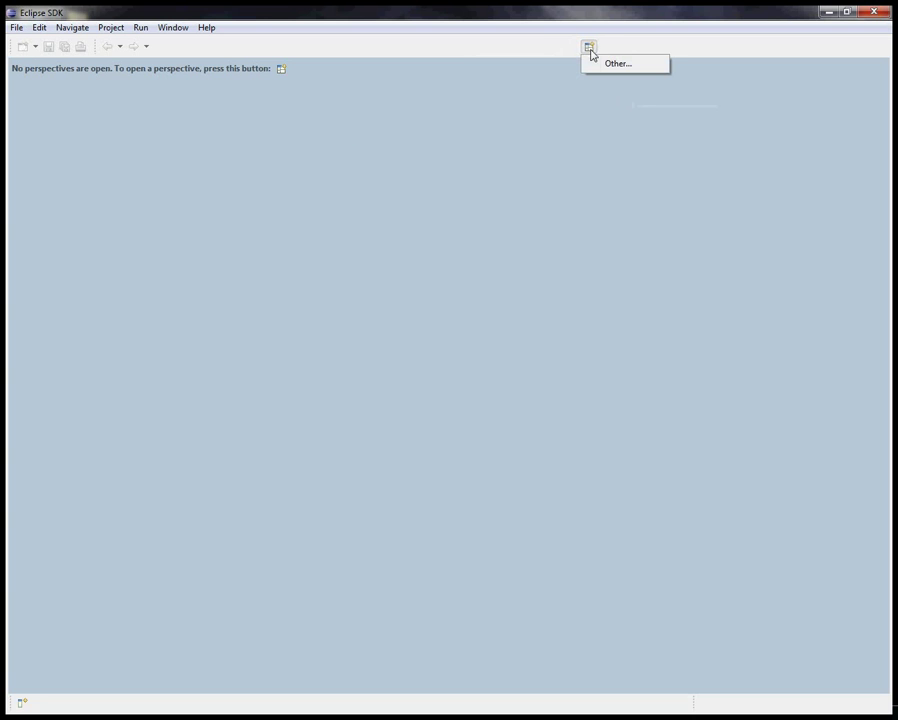
{"action": "left_click", "coordinate": [624, 63]}
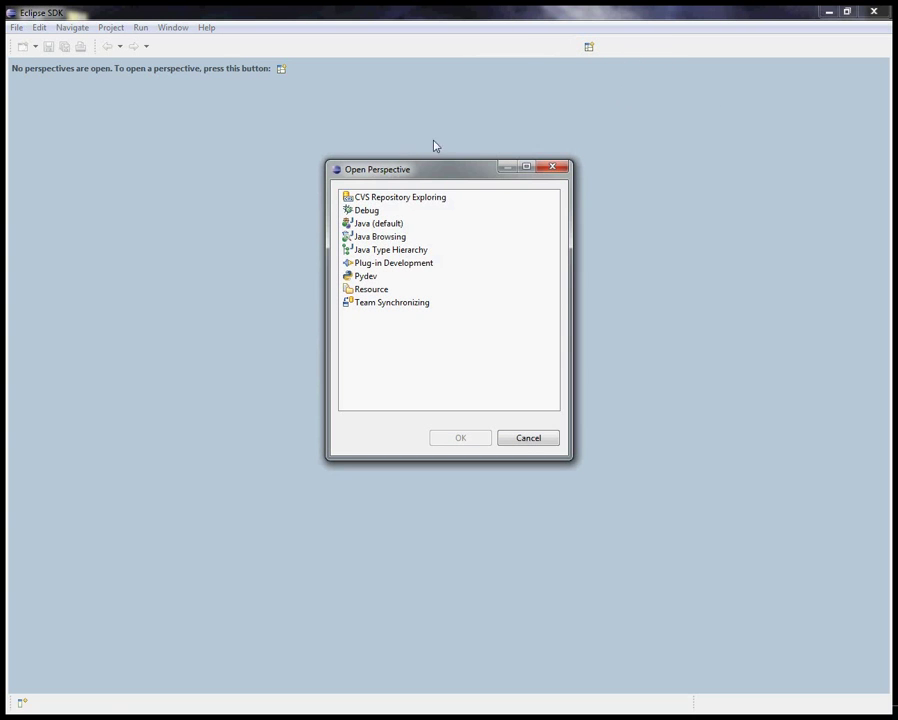
{"action": "left_click", "coordinate": [363, 276]}
{"action": "left_click", "coordinate": [474, 440]}
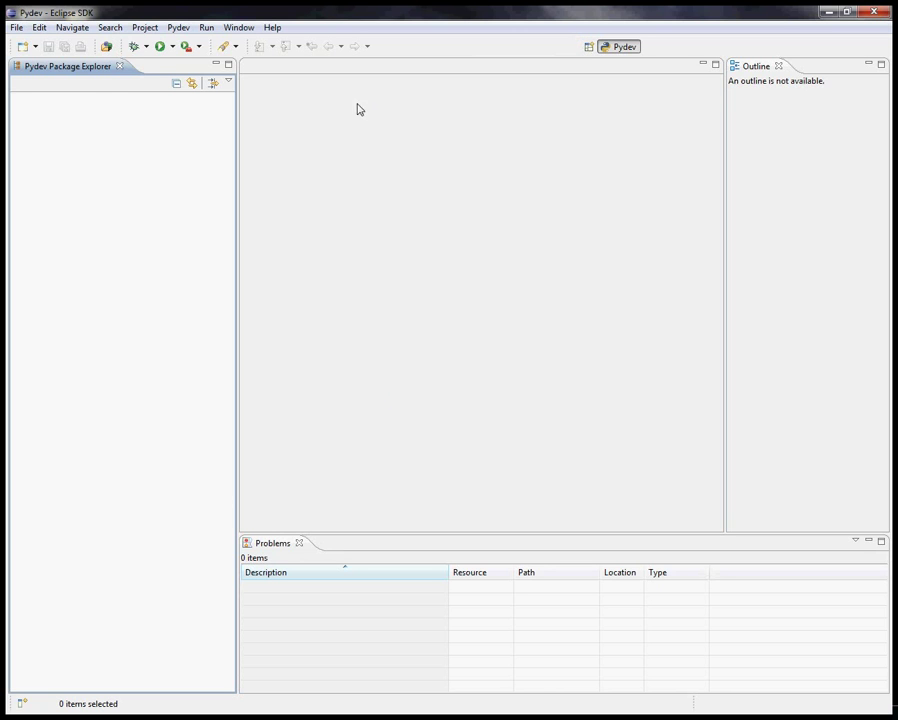
Show the Navigator view and dock it in the same group as the Pydev Package Explorer.
{"action": "left_click", "coordinate": [238, 27]}
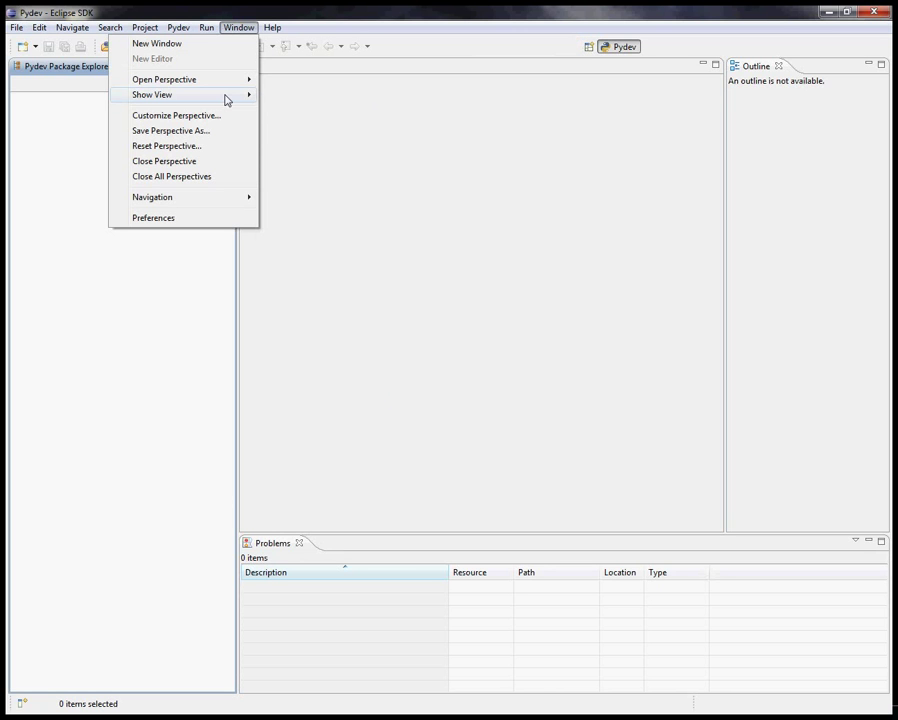
{"action": "mouse_move", "coordinate": [224, 97]}
{"action": "left_click", "coordinate": [363, 145]}
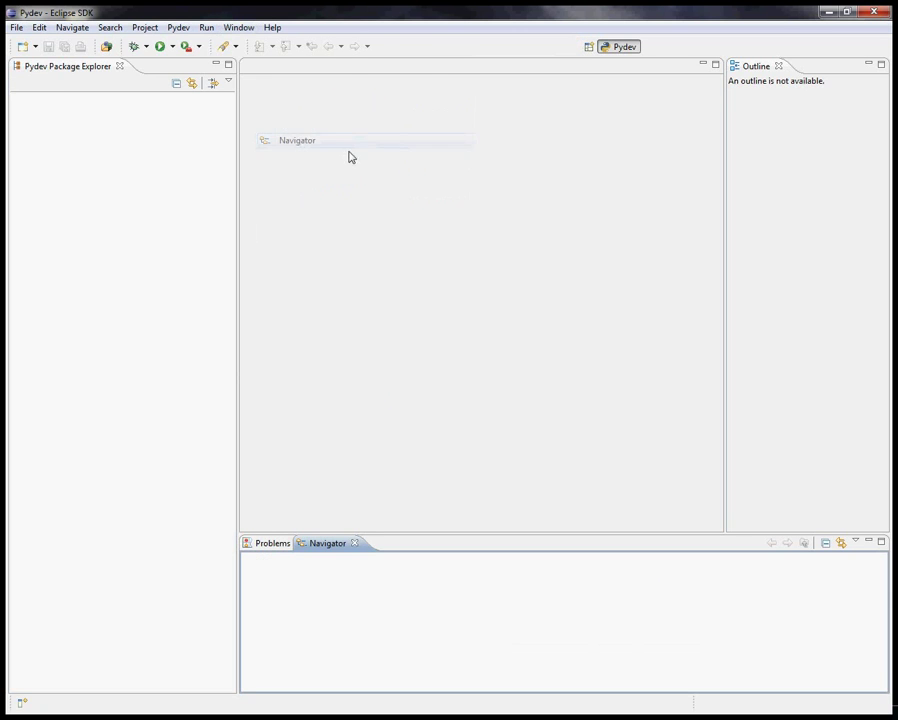
{"action": "left_click_drag", "start_coordinate": [337, 544], "coordinate": [160, 64]}
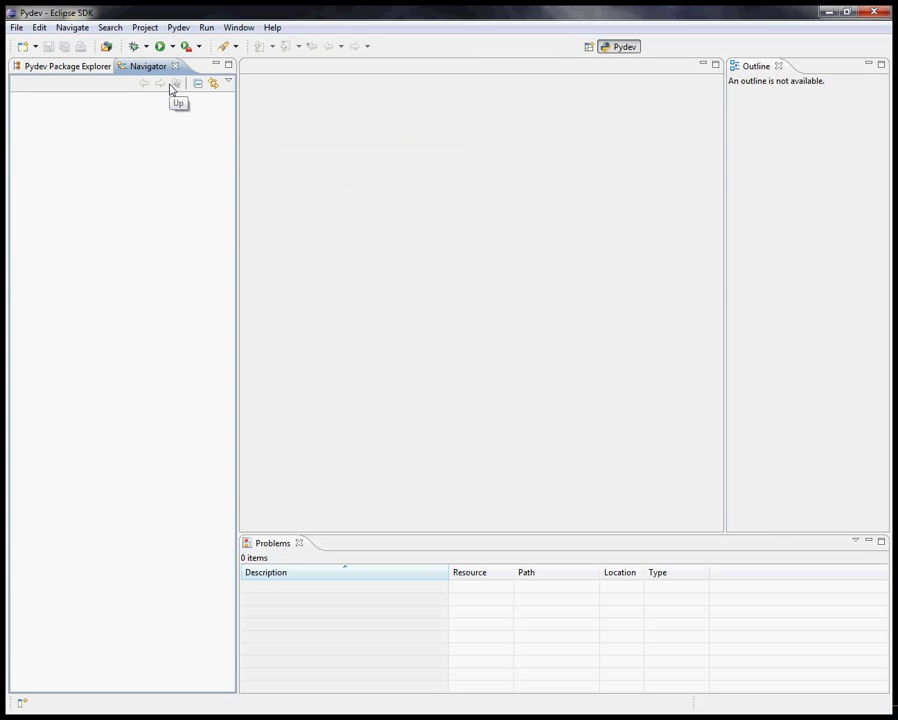
Create a general project named PythonTest in the default workspace location.
{"action": "right_click", "coordinate": [81, 115]}
{"action": "mouse_move", "coordinate": [99, 127]}
{"action": "left_click", "coordinate": [212, 136]}
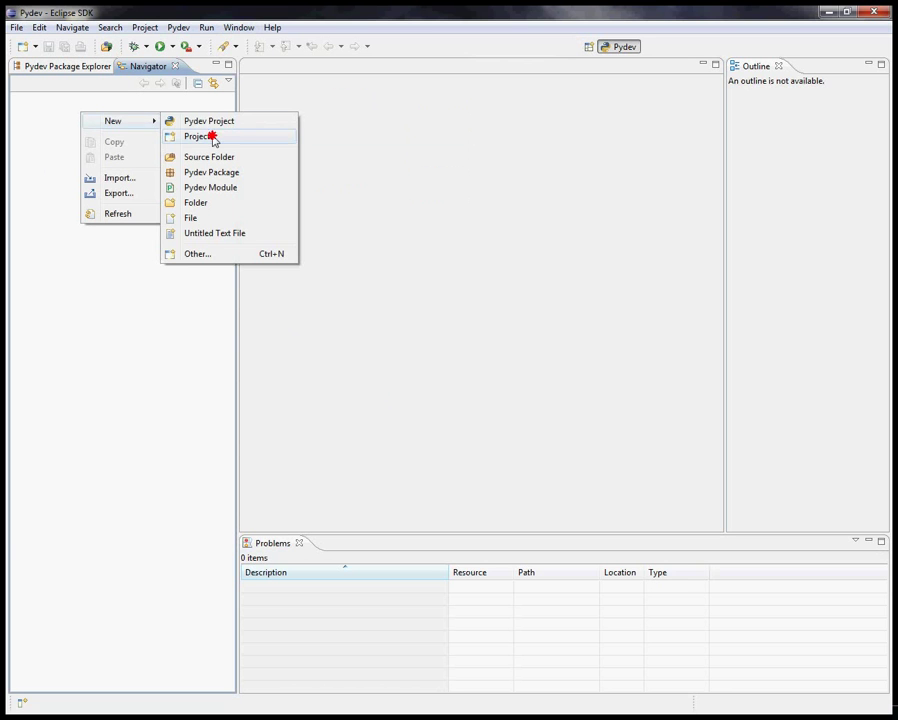
{"action": "left_click", "coordinate": [292, 302]}
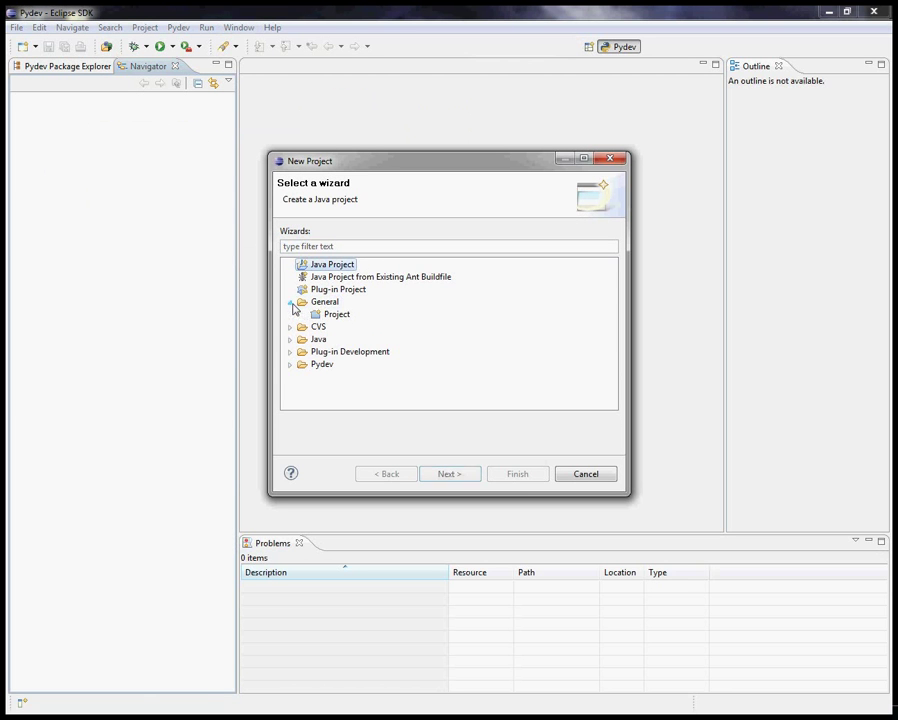
{"action": "left_click", "coordinate": [336, 315]}
{"action": "left_click", "coordinate": [448, 474]}
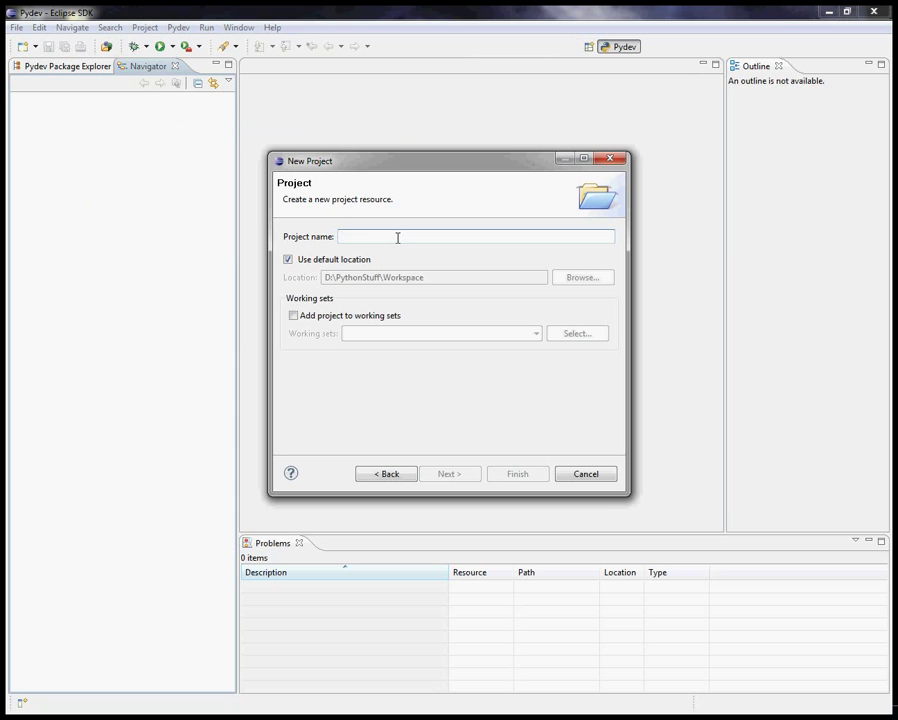
{"action": "type", "text": "Python"}
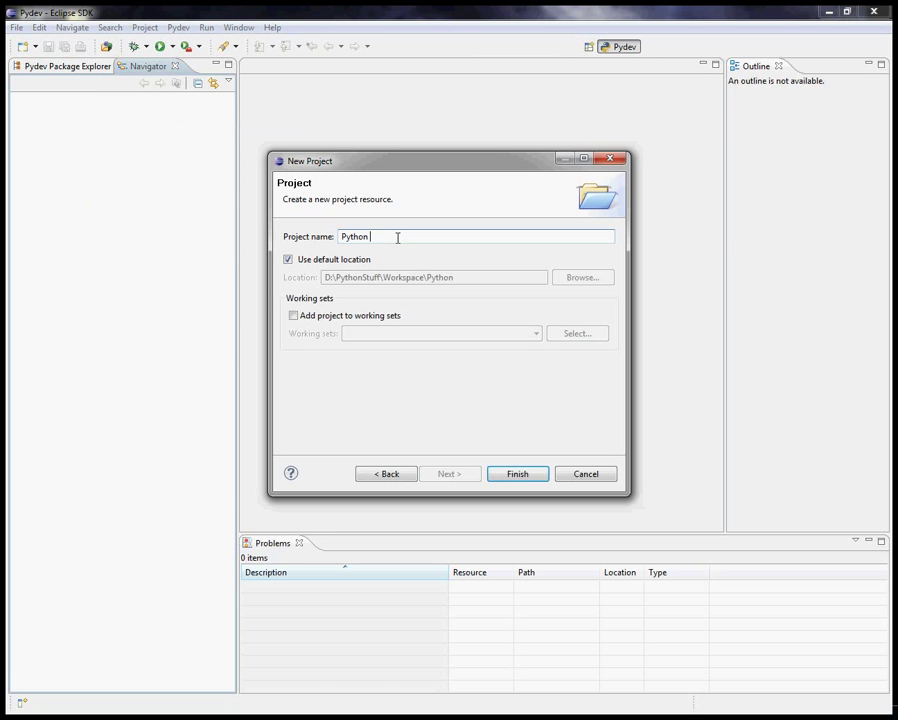
{"action": "type", "text": "Test"}
{"action": "left_click", "coordinate": [518, 472]}
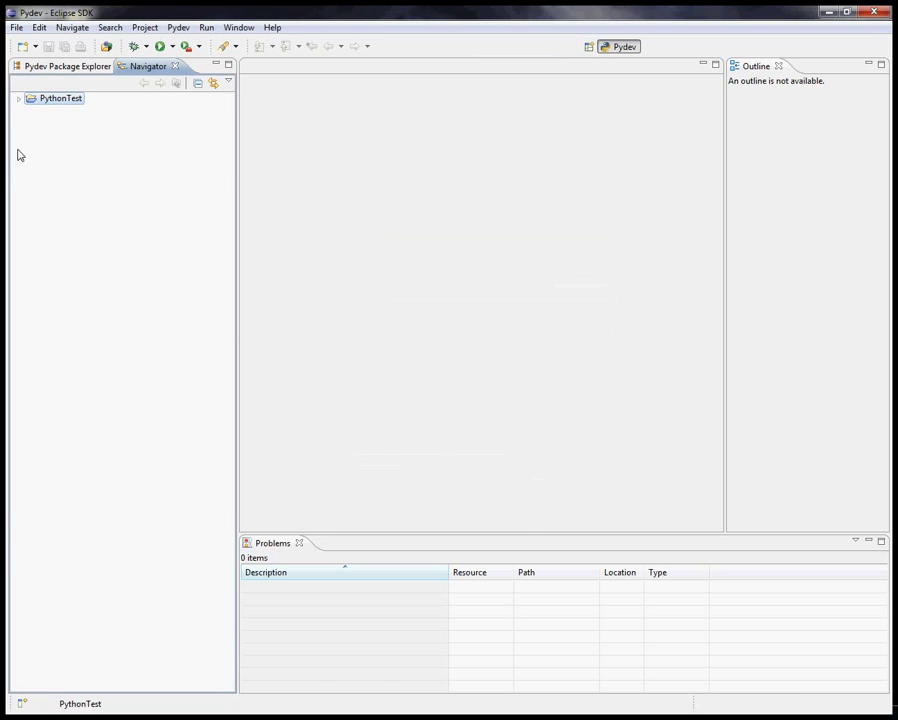
Create a new file named pytest.py in the PythonTest project.
{"action": "left_click", "coordinate": [18, 99]}
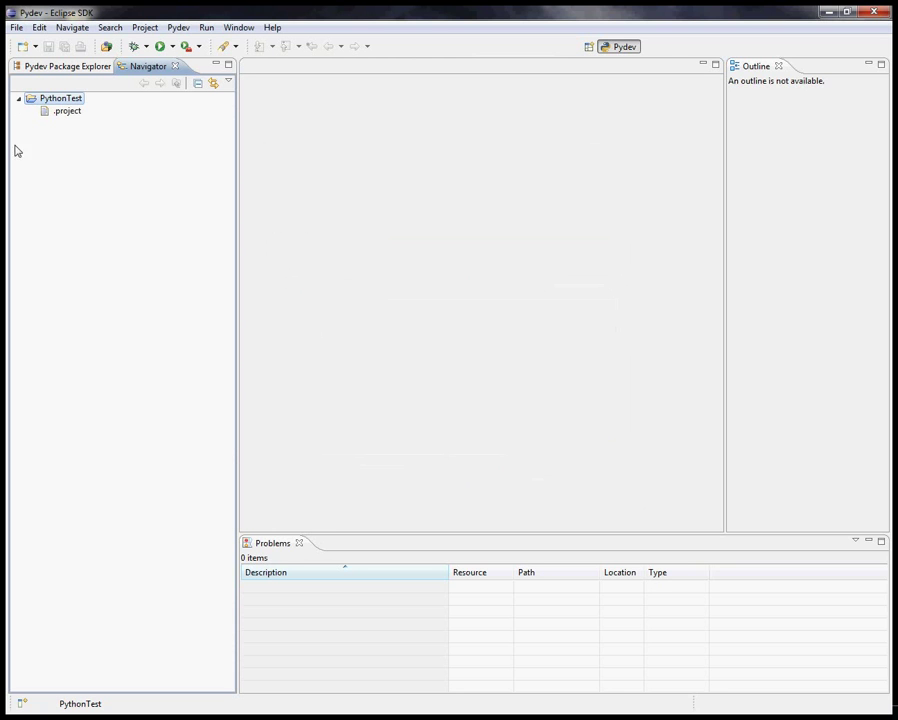
{"action": "left_click", "coordinate": [60, 100]}
{"action": "right_click", "coordinate": [52, 103]}
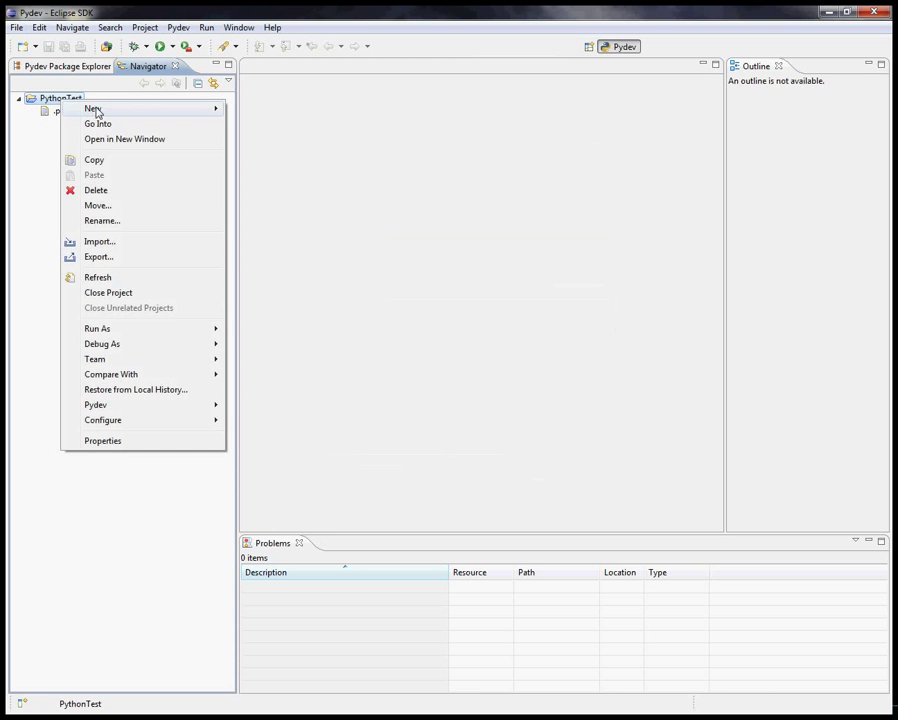
{"action": "mouse_move", "coordinate": [120, 109]}
{"action": "left_click", "coordinate": [292, 205]}
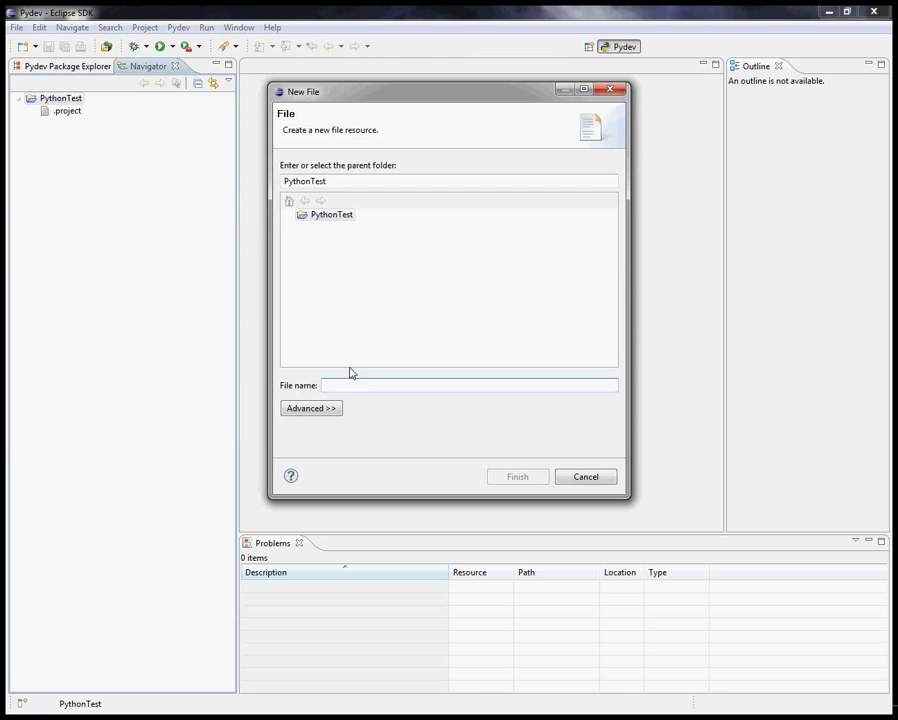
{"action": "type", "text": "pytest.py"}
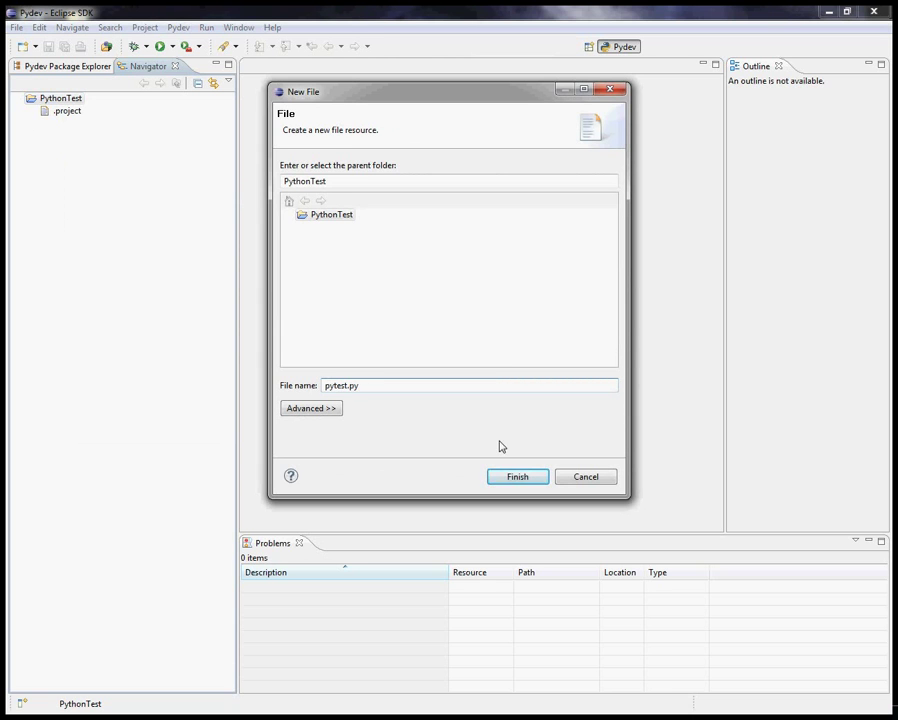
{"action": "left_click", "coordinate": [513, 476]}
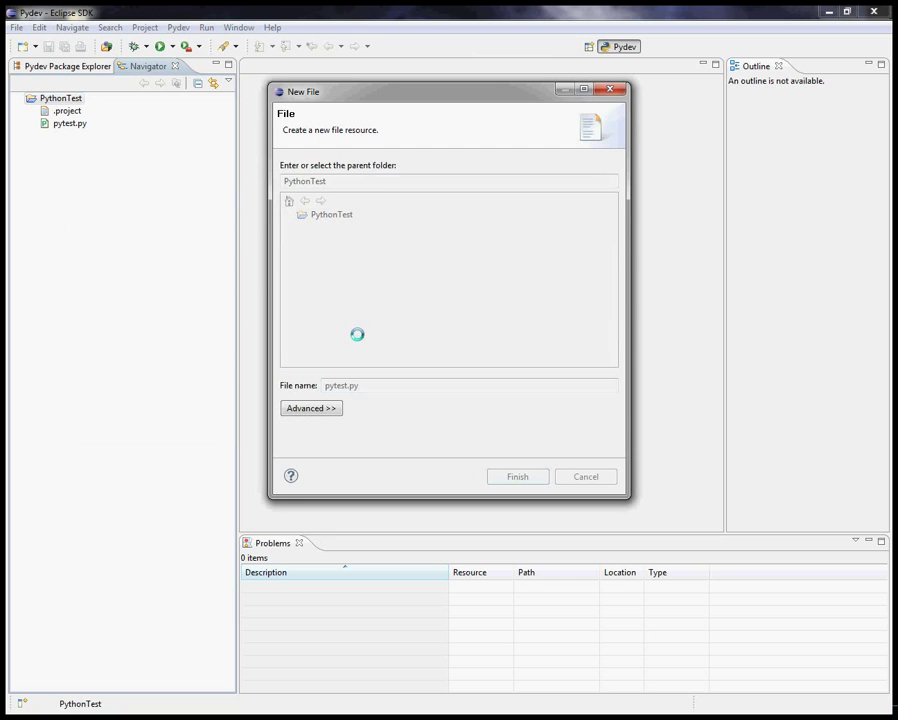
Write the line print("Hello World, from Eclipse!") in pytest.py.
{"action": "left_click", "coordinate": [52, 126]}
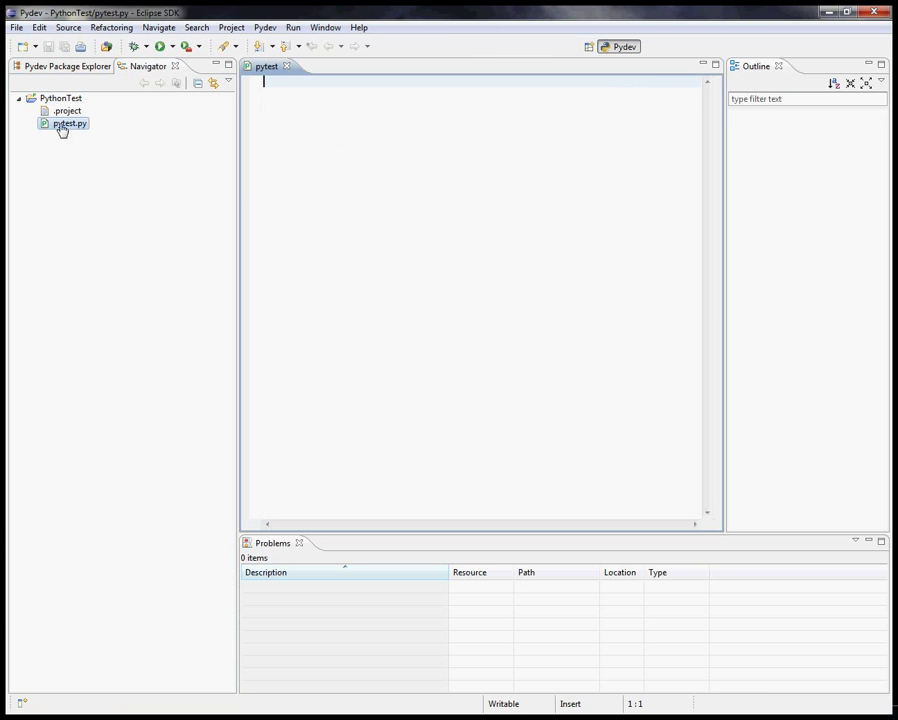
{"action": "left_click", "coordinate": [324, 141]}
{"action": "type", "text": "pri"}
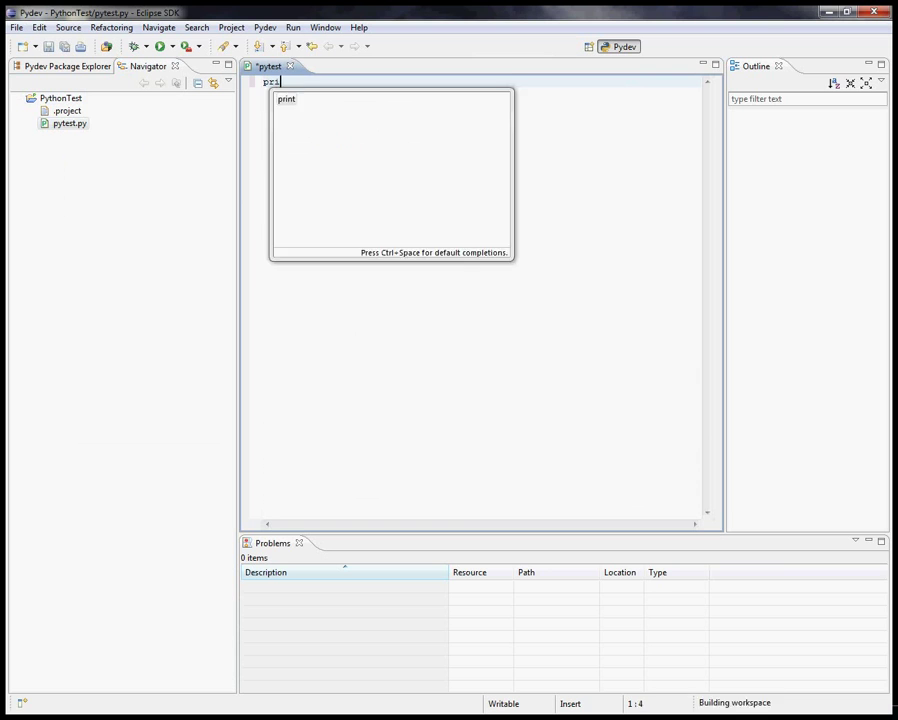
{"action": "type", "text": "nt(\"Hello World, from "}
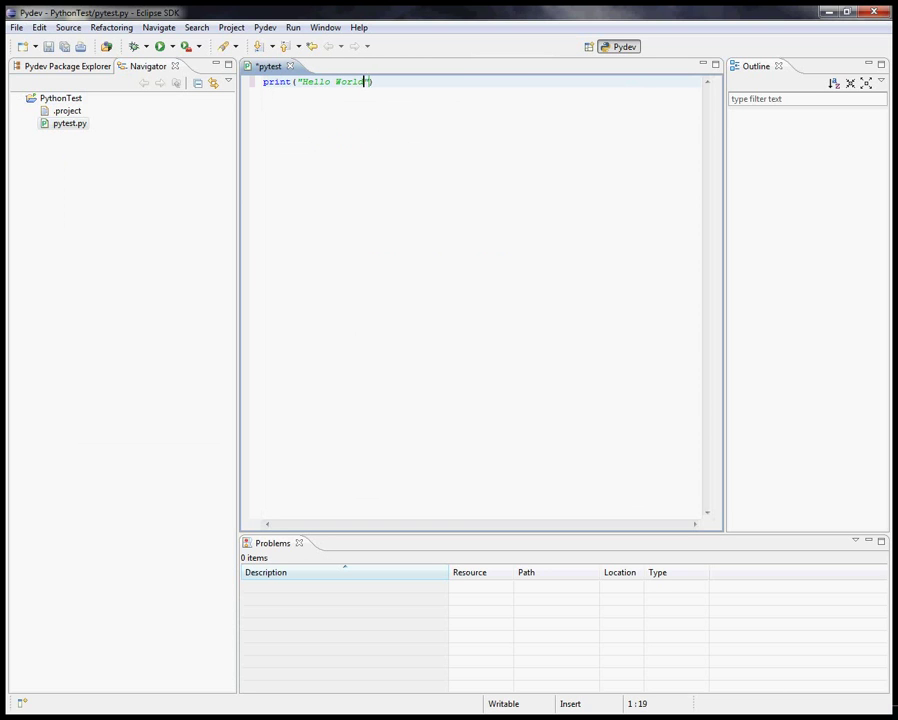
{"action": "type", "text": "Eclipse!\")"}
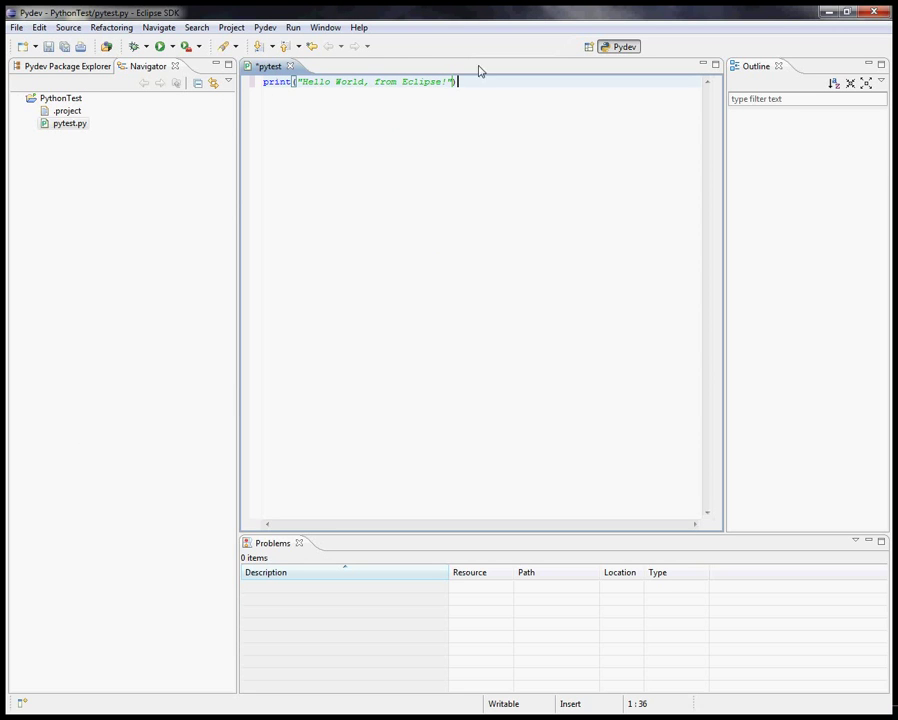
Run pytest.py as a Python Run, saving the file before launching.
{"action": "left_click", "coordinate": [159, 47]}
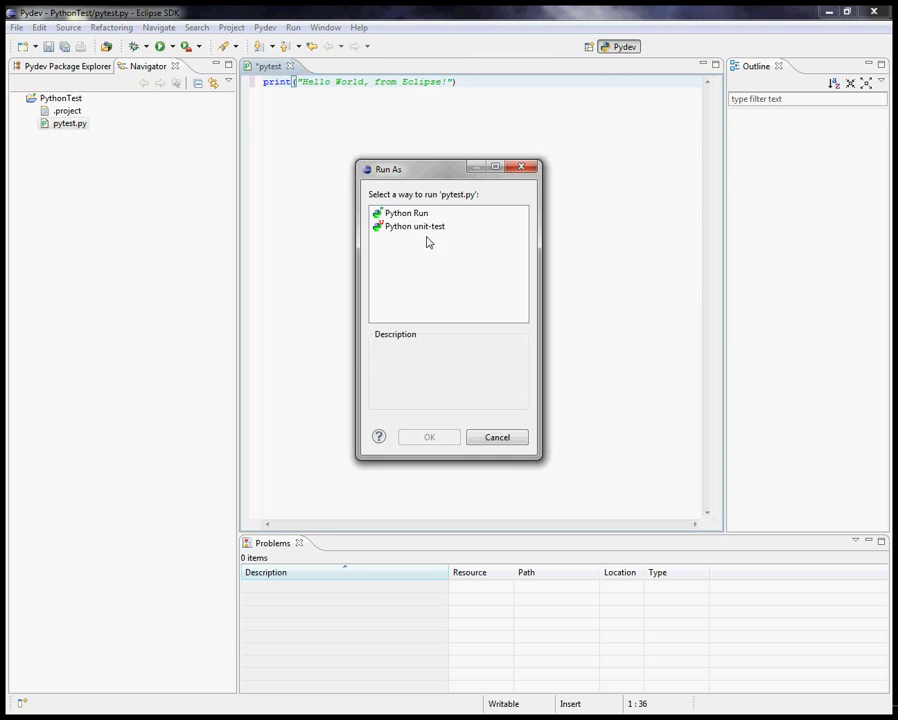
{"action": "left_click", "coordinate": [405, 214]}
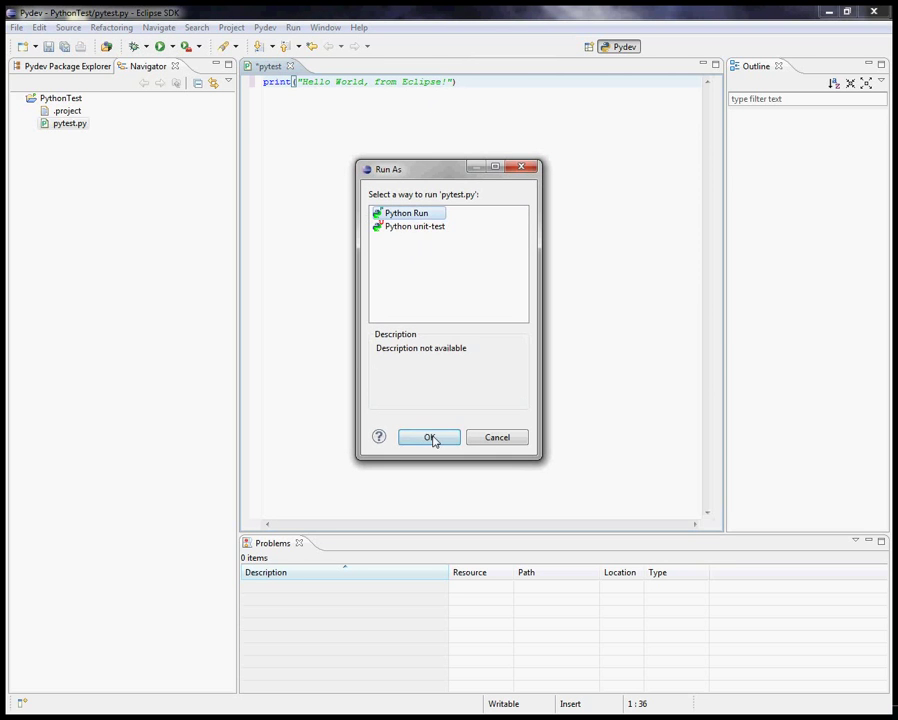
{"action": "left_click", "coordinate": [428, 437]}
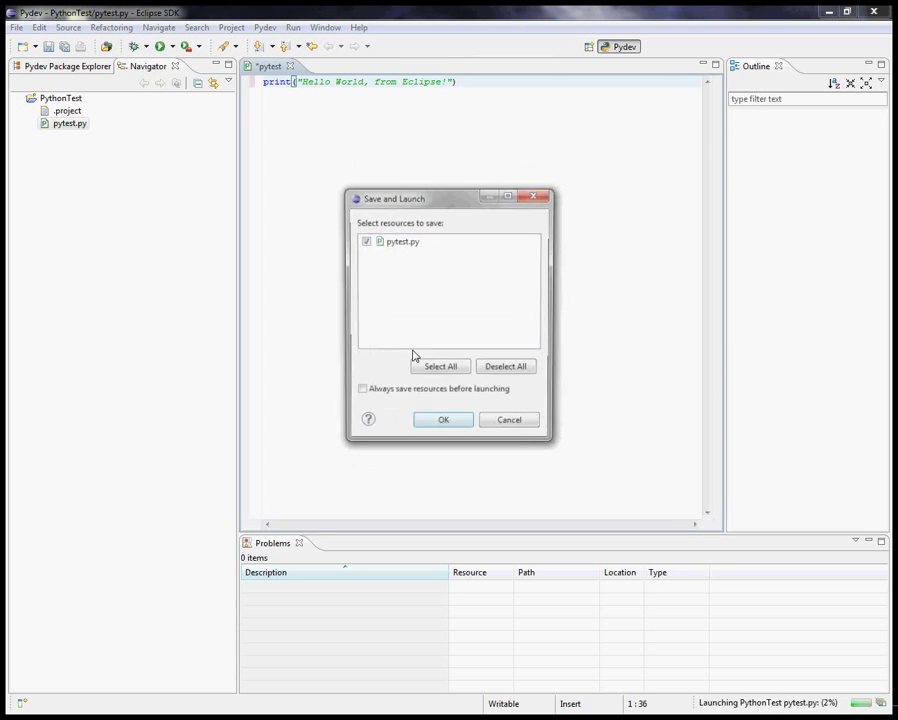
{"action": "left_click", "coordinate": [443, 424]}
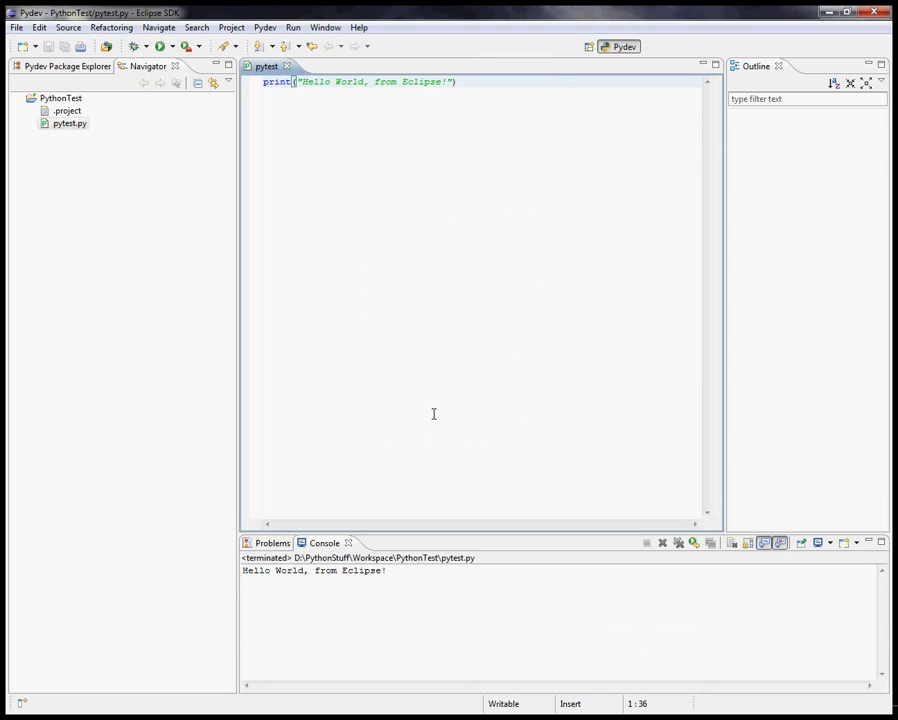
Replace the code in pytest.py with ide = "Eclipse", followed by a blank line and print(ide).
{"action": "key", "text": "Return"}
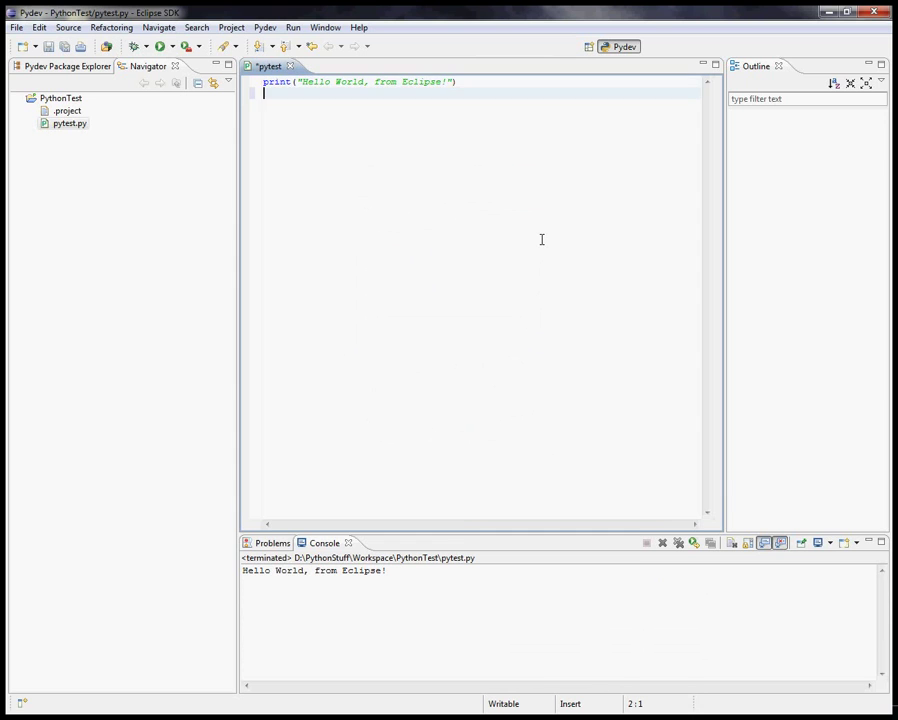
{"action": "key", "text": "BackSpace"}
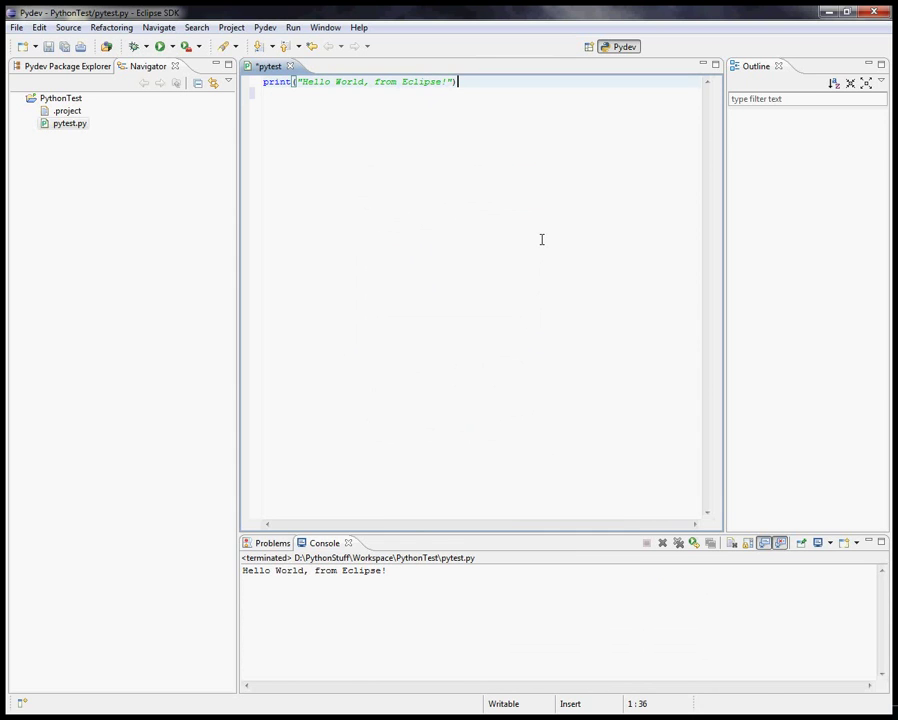
{"action": "key", "text": "BackSpace"}
{"action": "key", "text": "BackSpace"}
{"action": "key", "text": "BackSpace"}
{"action": "key", "text": "BackSpace"}
{"action": "key", "text": "BackSpace"}
{"action": "key", "text": "BackSpace"}
{"action": "key", "text": "BackSpace"}
{"action": "key", "text": "BackSpace"}
{"action": "key", "text": "BackSpace"}
{"action": "key", "text": "BackSpace"}
{"action": "key", "text": "BackSpace"}
{"action": "key", "text": "BackSpace"}
{"action": "key", "text": "BackSpace"}
{"action": "key", "text": "BackSpace"}
{"action": "key", "text": "BackSpace"}
{"action": "key", "text": "BackSpace"}
{"action": "key", "text": "BackSpace"}
{"action": "key", "text": "BackSpace"}
{"action": "key", "text": "BackSpace"}
{"action": "key", "text": "BackSpace"}
{"action": "key", "text": "BackSpace"}
{"action": "key", "text": "BackSpace"}
{"action": "key", "text": "BackSpace"}
{"action": "key", "text": "BackSpace"}
{"action": "key", "text": "BackSpace"}
{"action": "key", "text": "BackSpace"}
{"action": "key", "text": "BackSpace"}
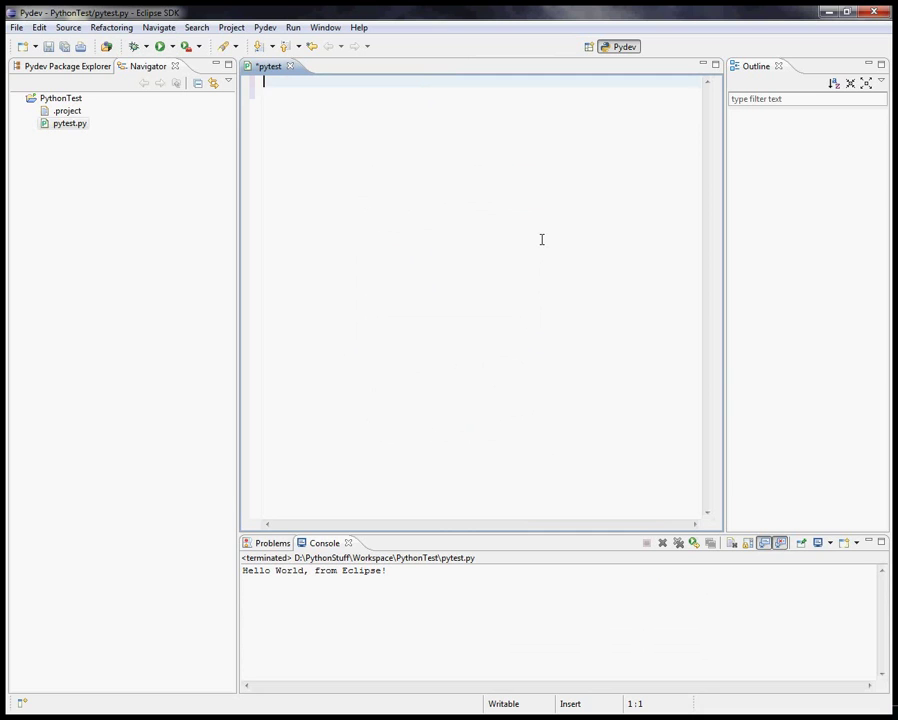
{"action": "type", "text": "ide = \"Eclipse\""}
{"action": "key", "text": "Return"}
{"action": "key", "text": "Return"}
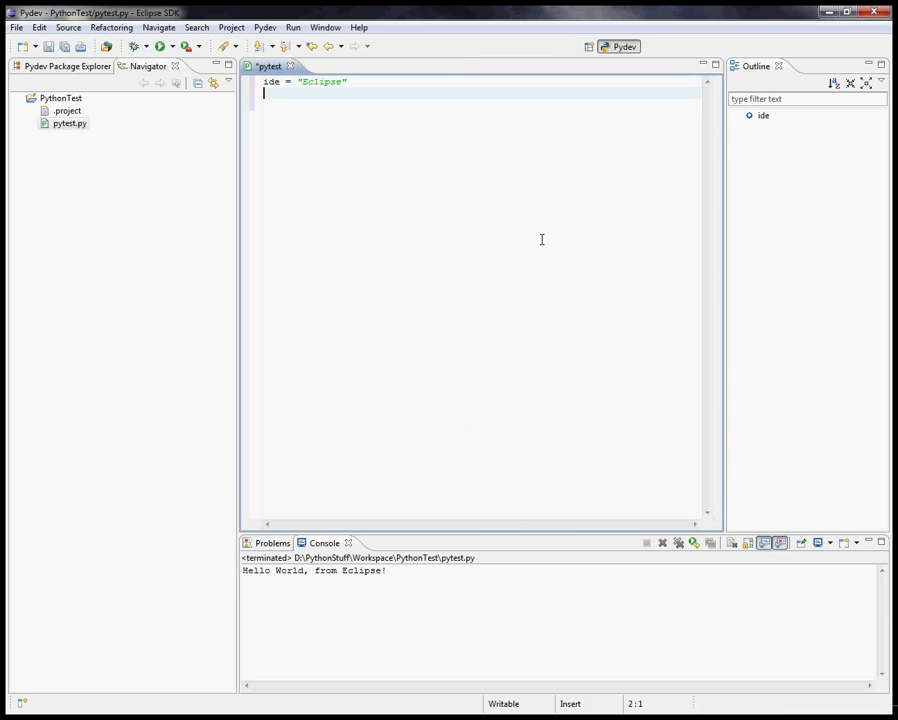
{"action": "type", "text": "print(ide)"}
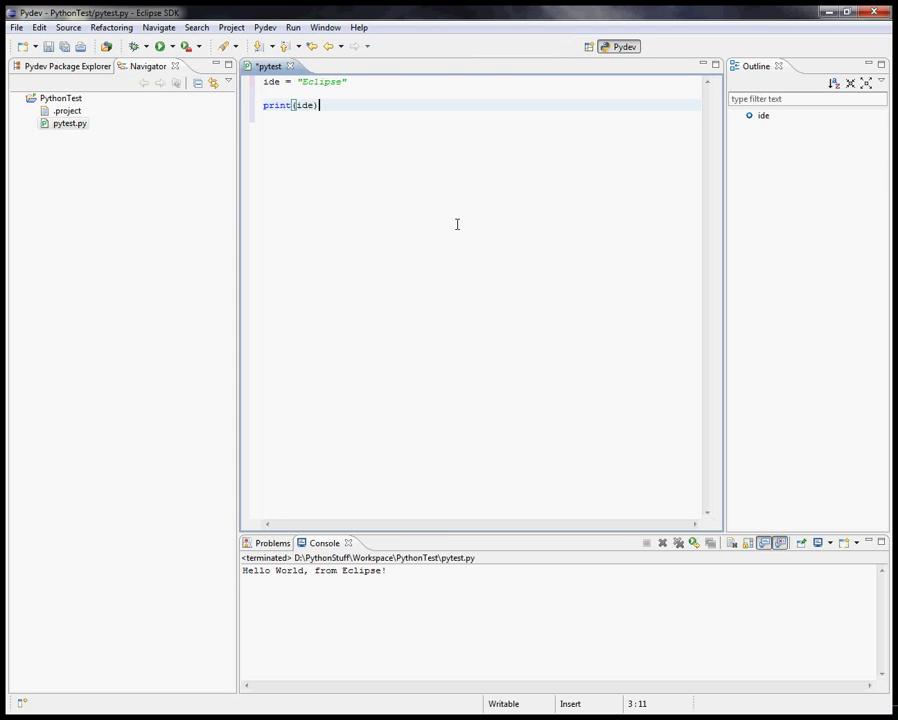
Save the edited pytest.py and run it again.
{"action": "left_click", "coordinate": [159, 46]}
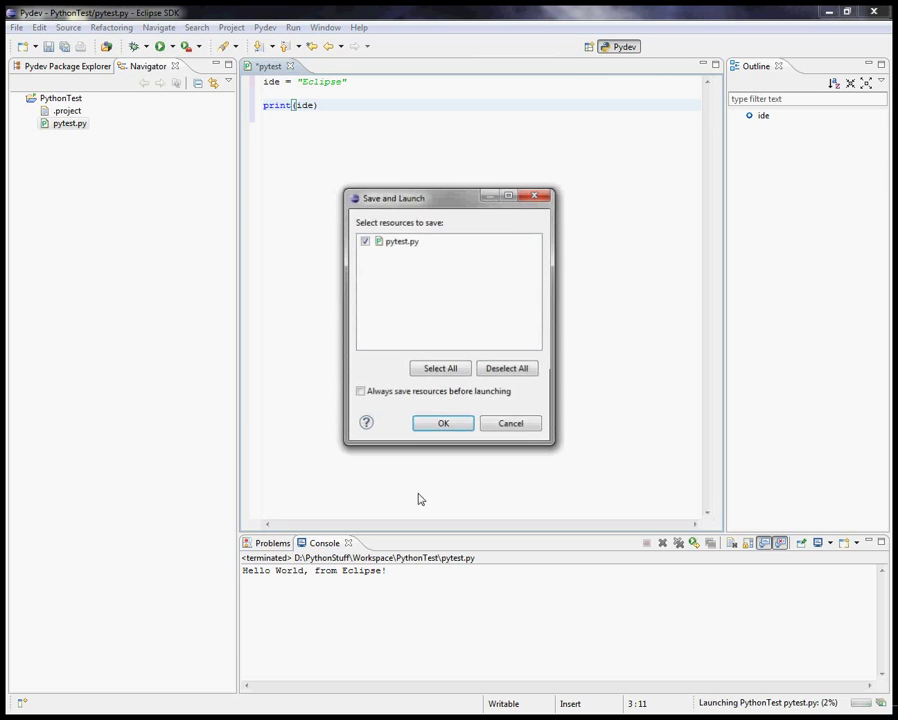
{"action": "left_click", "coordinate": [432, 428]}
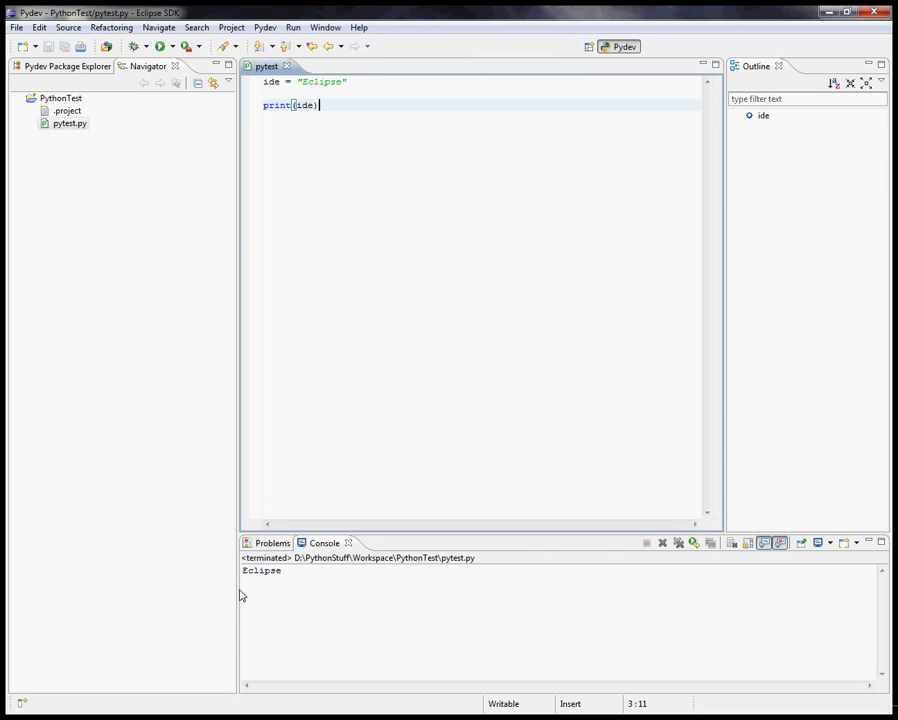
{"action": "left_click", "coordinate": [294, 28]}
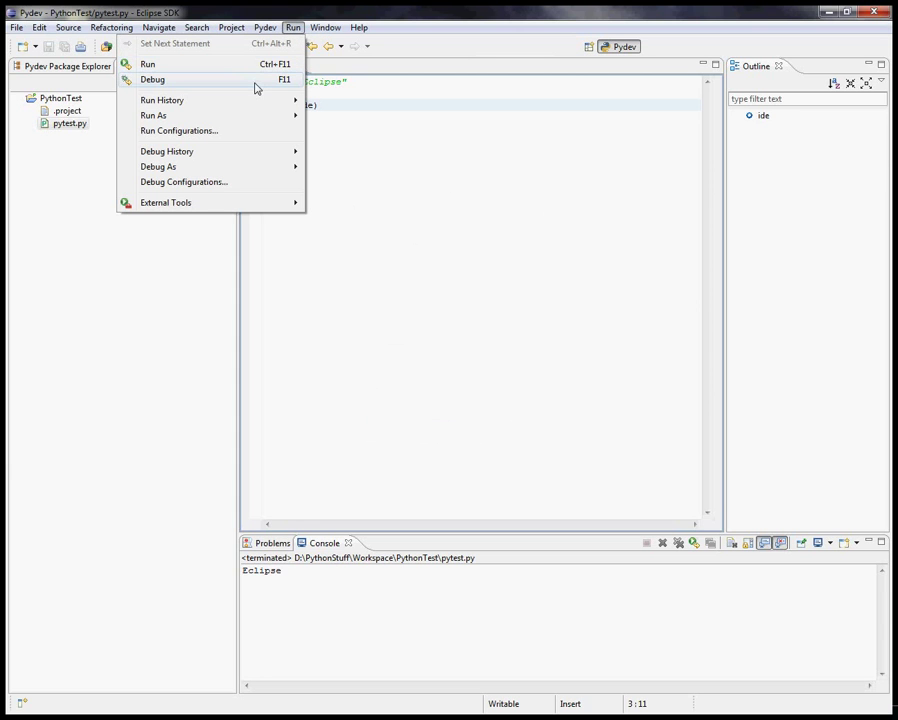
{"action": "left_click", "coordinate": [241, 27]}
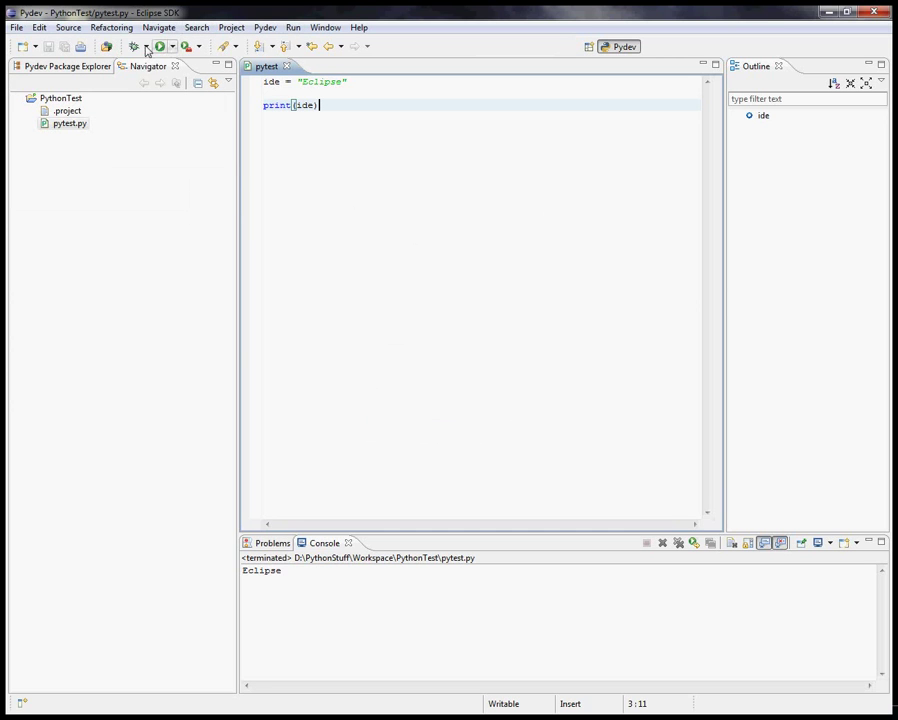